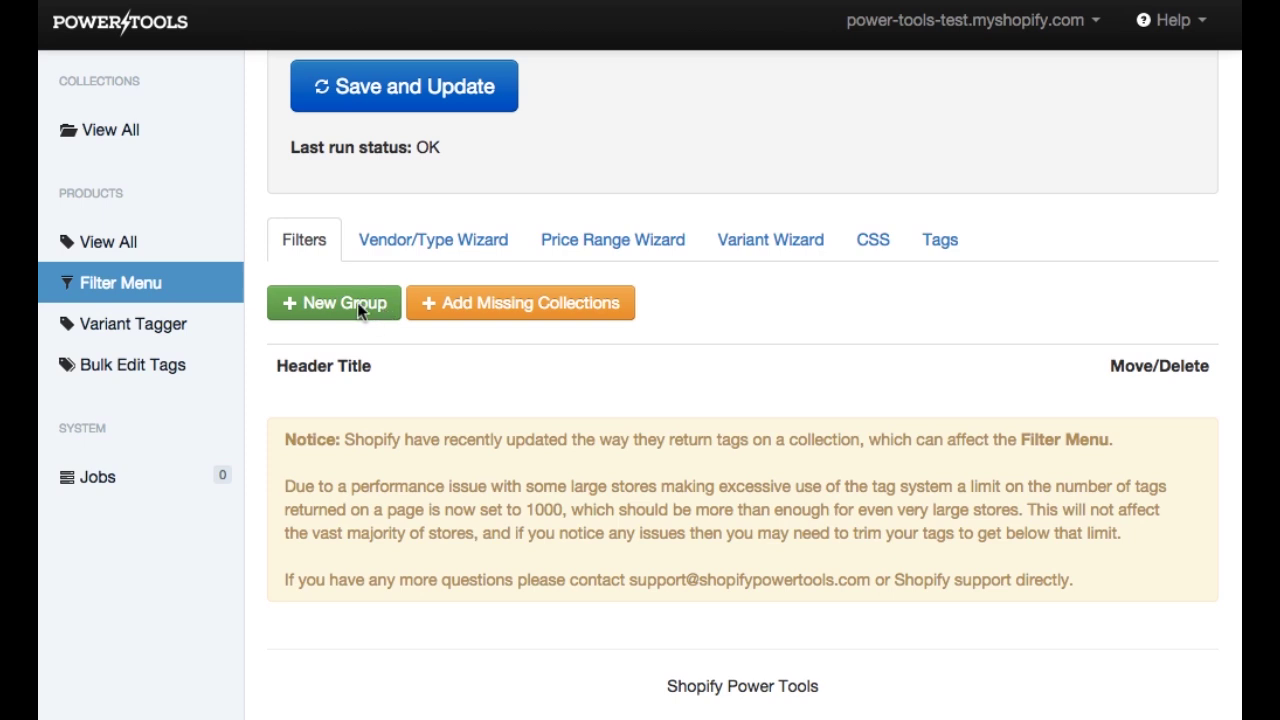
# - Create a new filter group titled "Size"
pyautogui.click(357, 302)
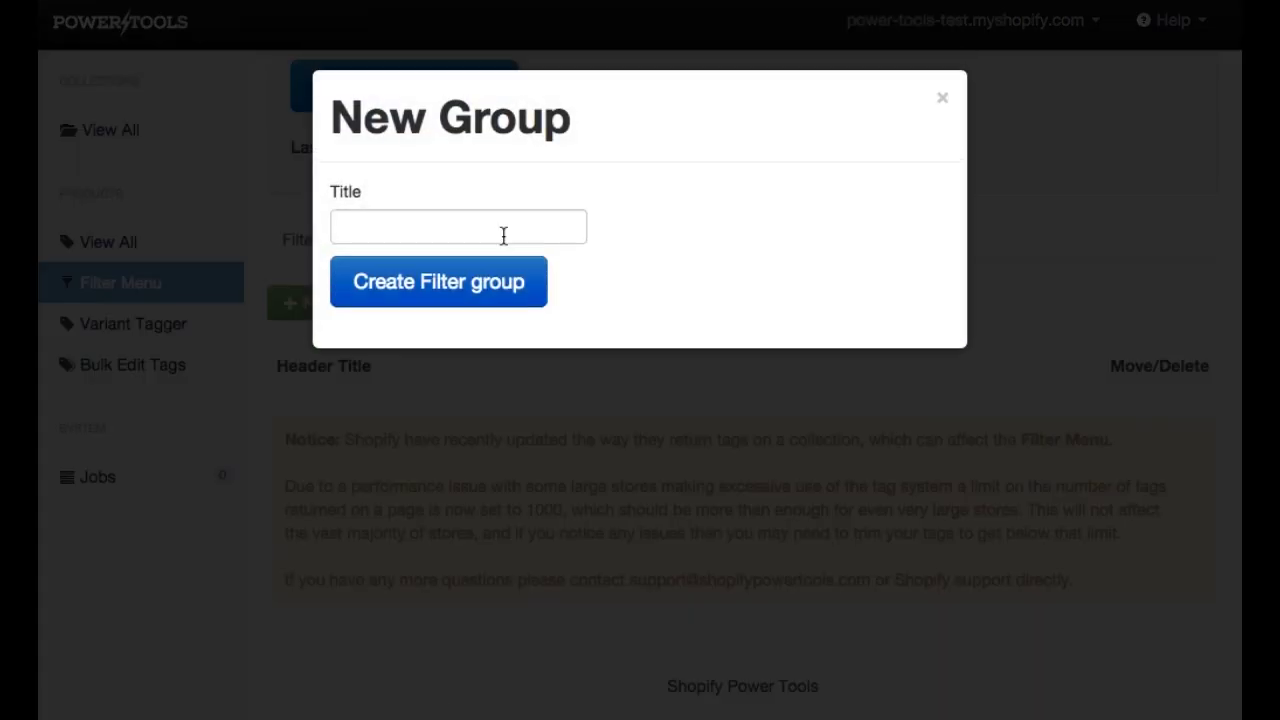
pyautogui.click(503, 230)
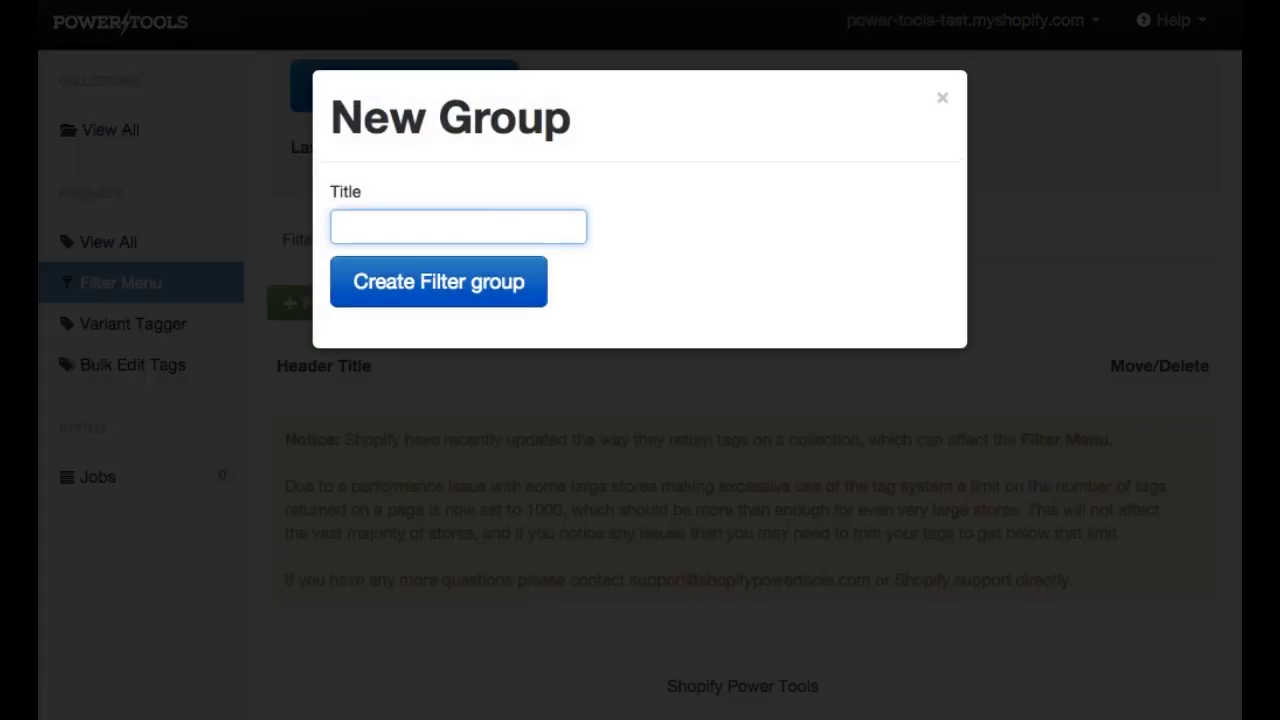
pyautogui.write('Size')
pyautogui.click(759, 234)
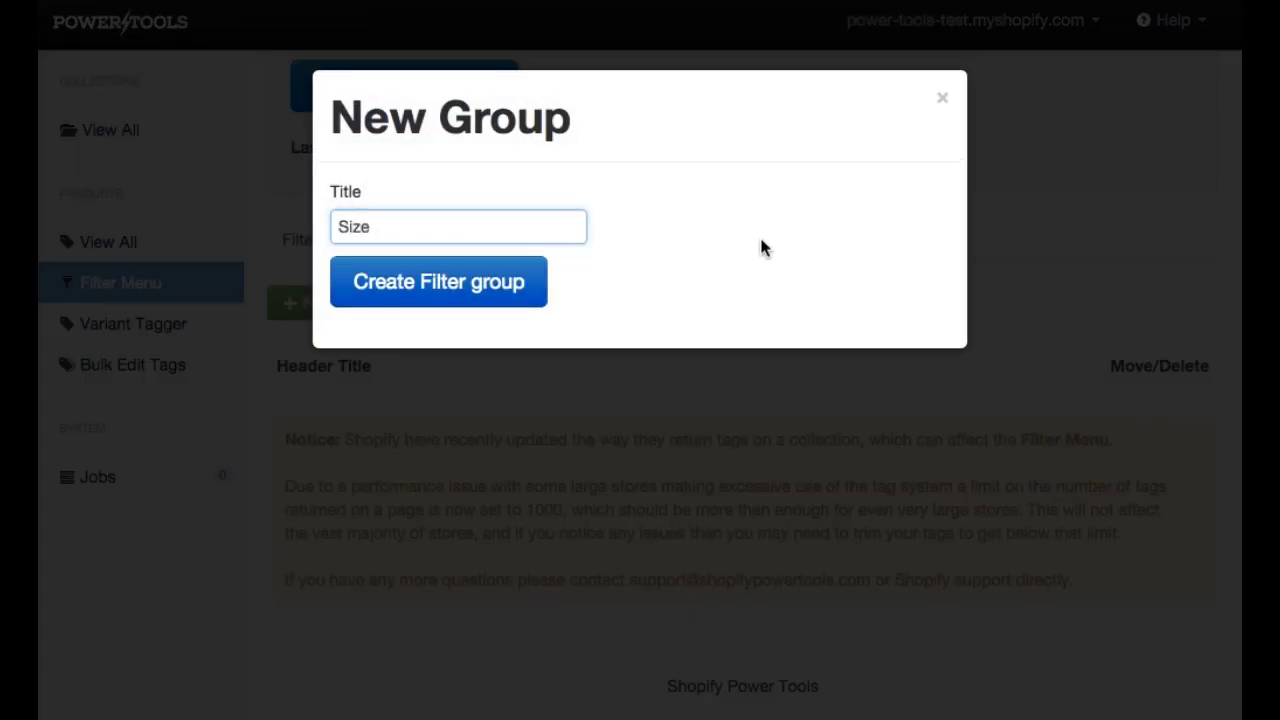
pyautogui.click(470, 290)
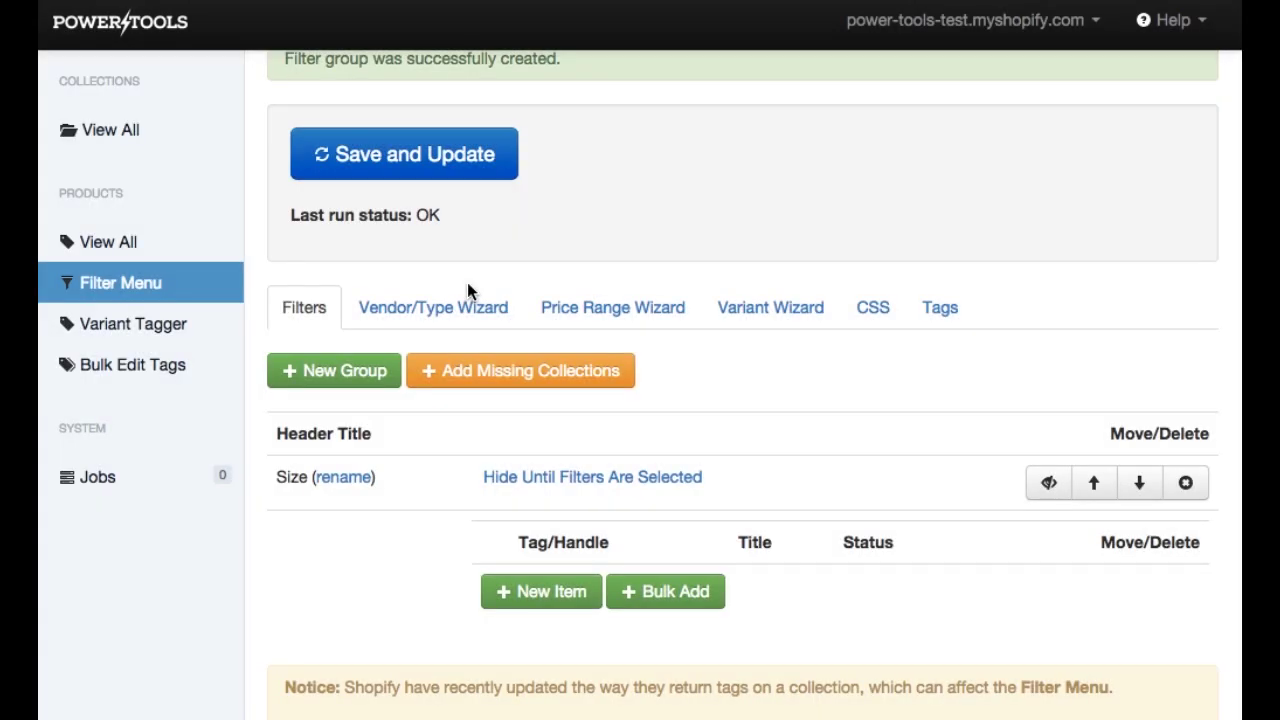
# - Add a new menu item with the tag "Medium" to the Size group
pyautogui.click(565, 591)
pyautogui.click(529, 343)
pyautogui.write('M')
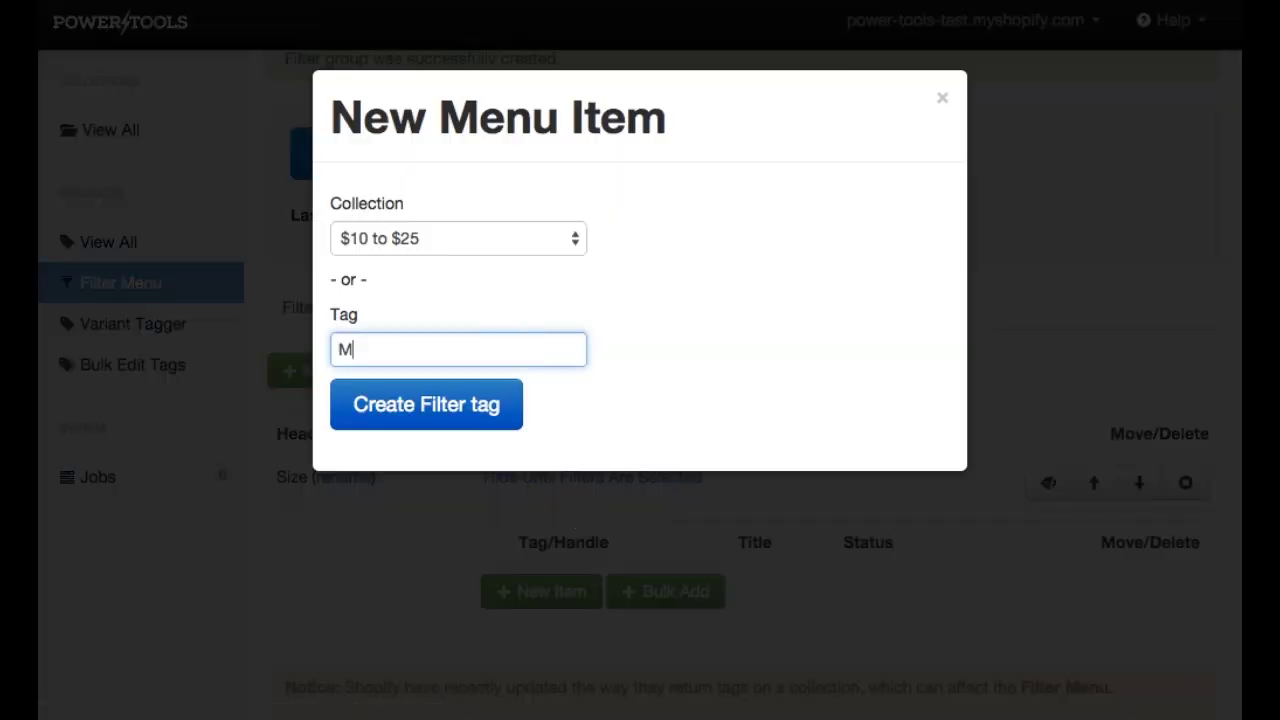
pyautogui.write('edium')
pyautogui.click(489, 411)
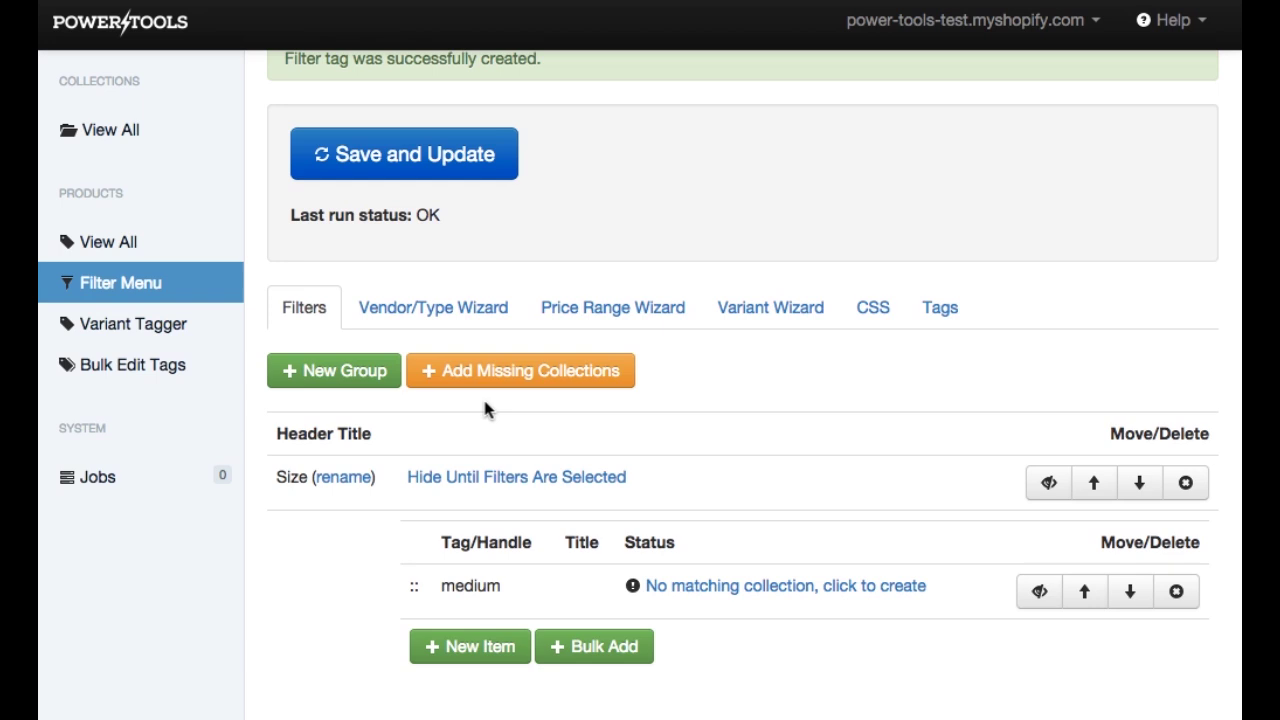
# - In the Vendor/Type Wizard, set both the vendor group and the type group to (Create New)
pyautogui.click(462, 313)
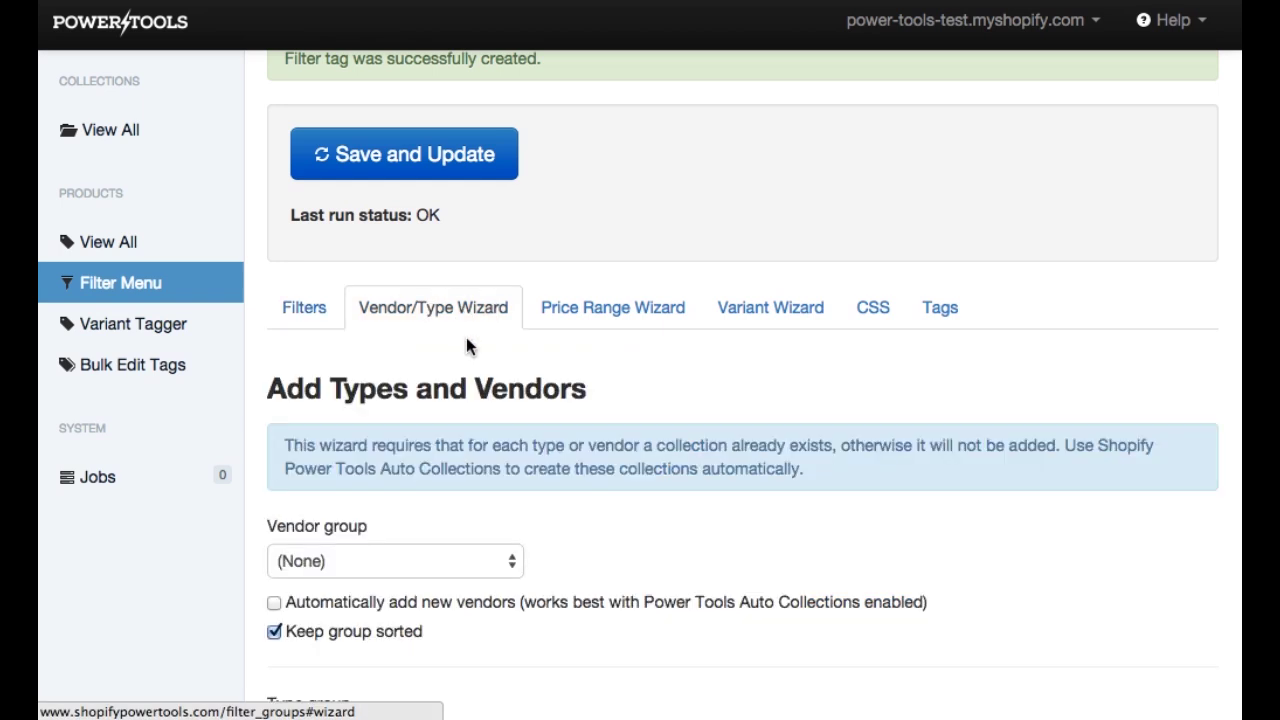
pyautogui.scroll(-3, 437, 495)
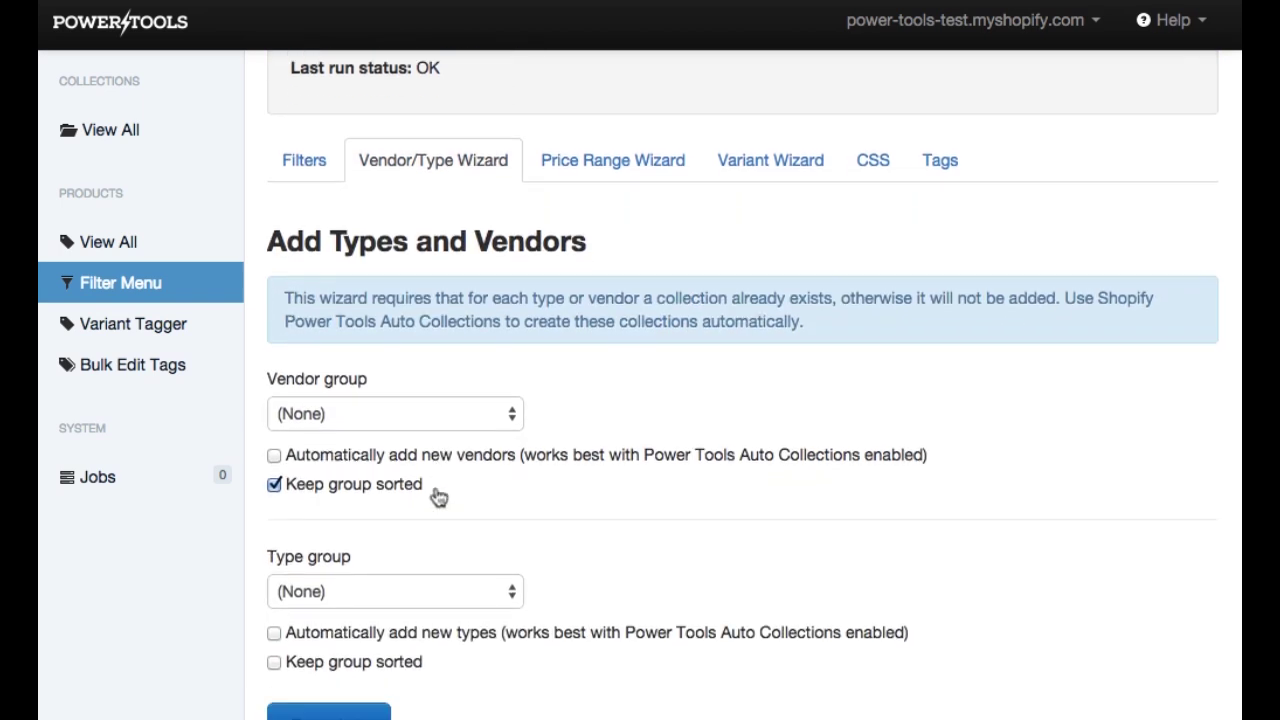
pyautogui.click(422, 413)
pyautogui.click(423, 442)
pyautogui.scroll(-2, 422, 443)
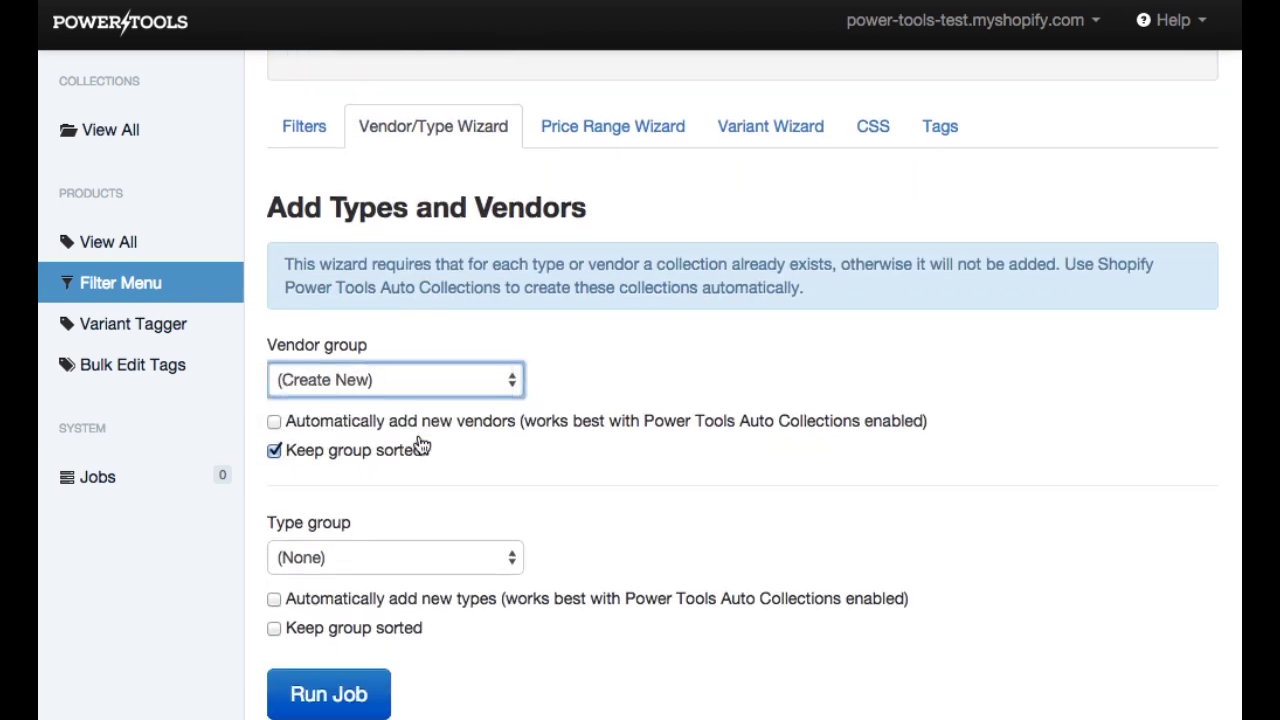
pyautogui.click(412, 518)
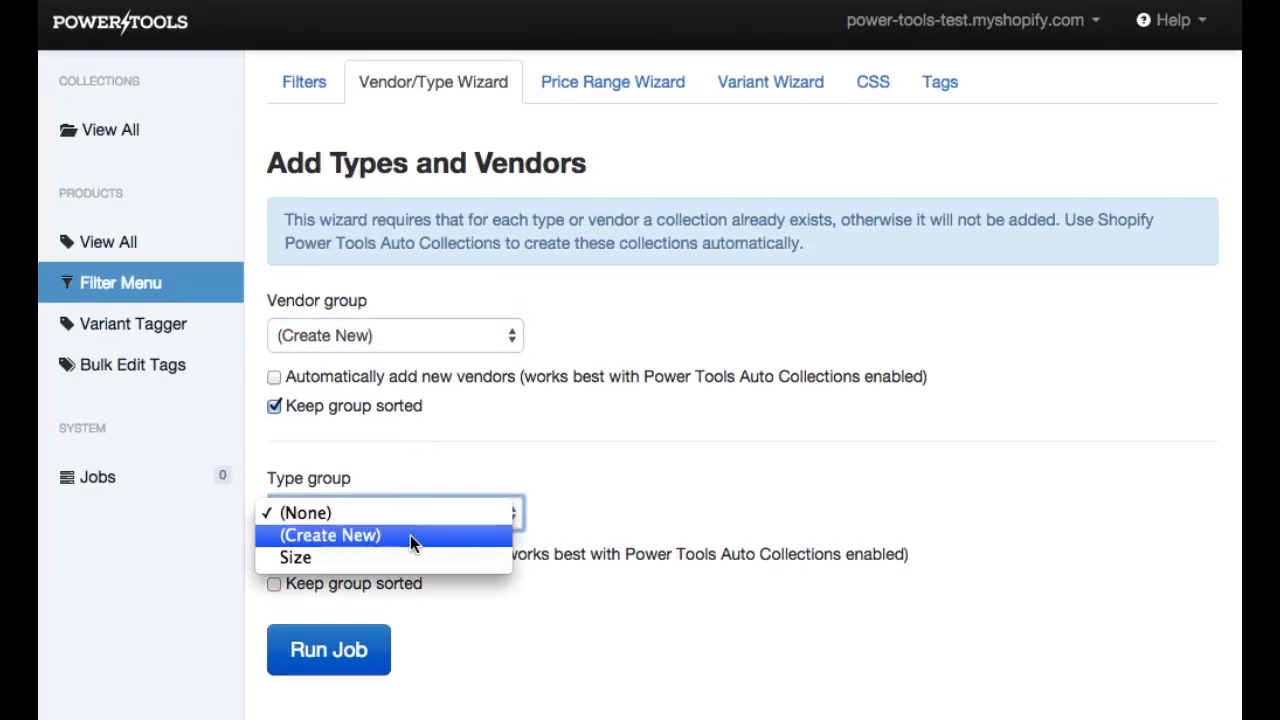
pyautogui.click(411, 535)
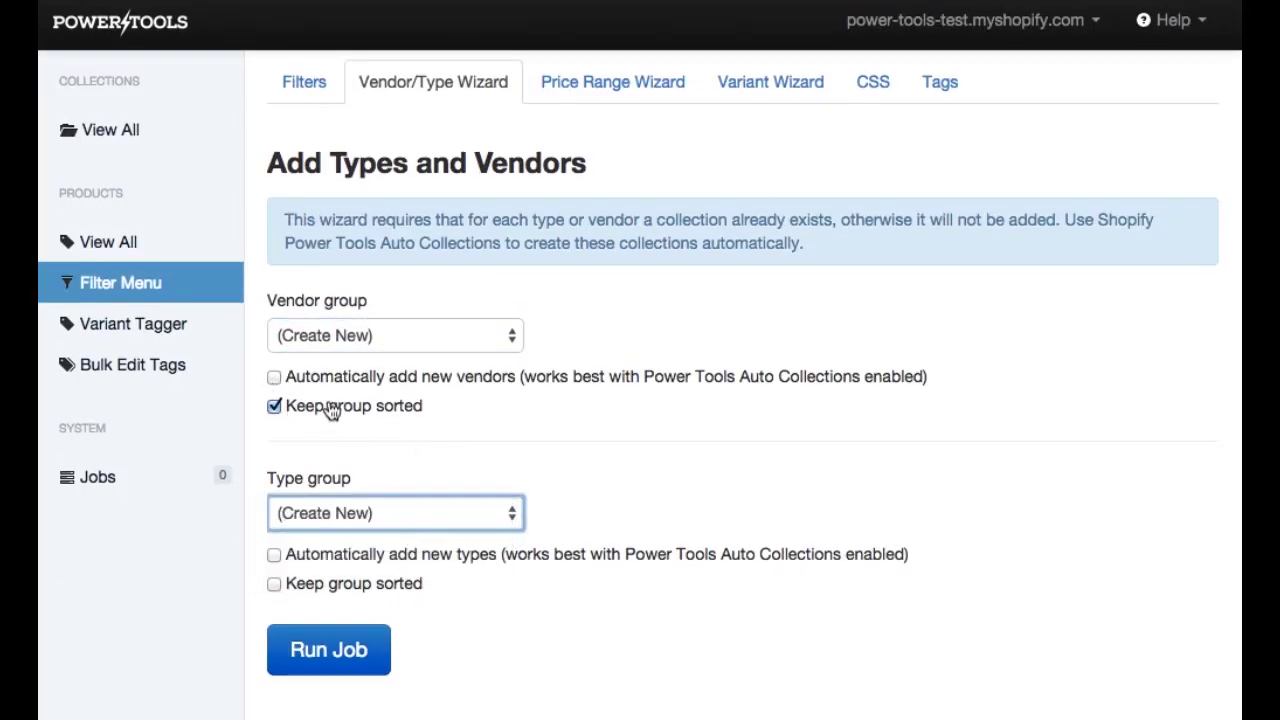
# - Enable automatic adding of new vendors and new types, and run the vendor/type job
pyautogui.click(275, 377)
pyautogui.click(276, 556)
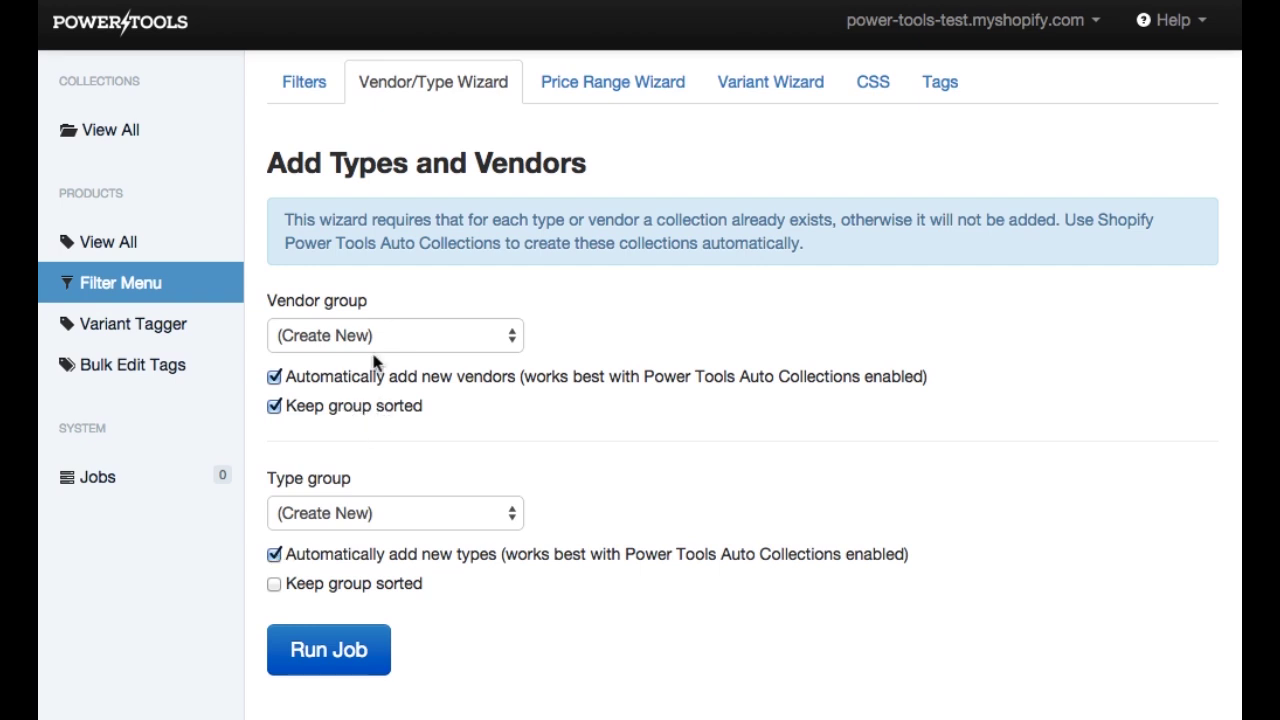
pyautogui.click(314, 663)
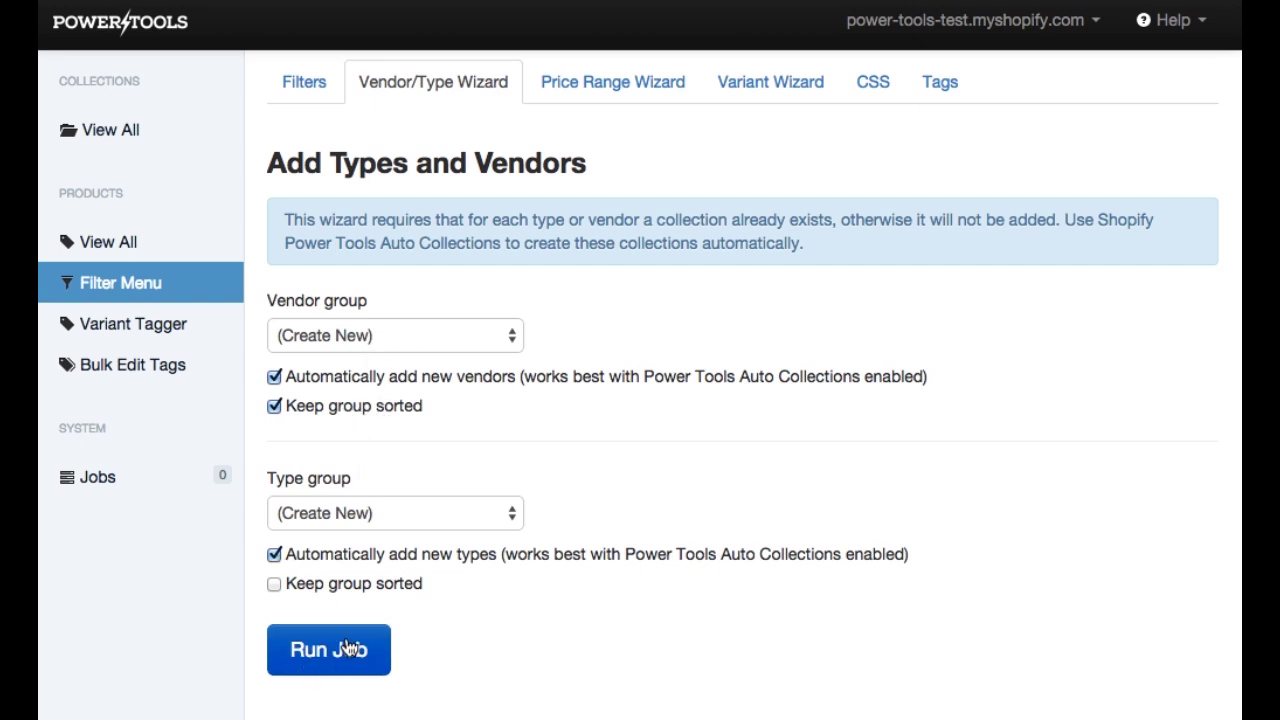
pyautogui.click(350, 659)
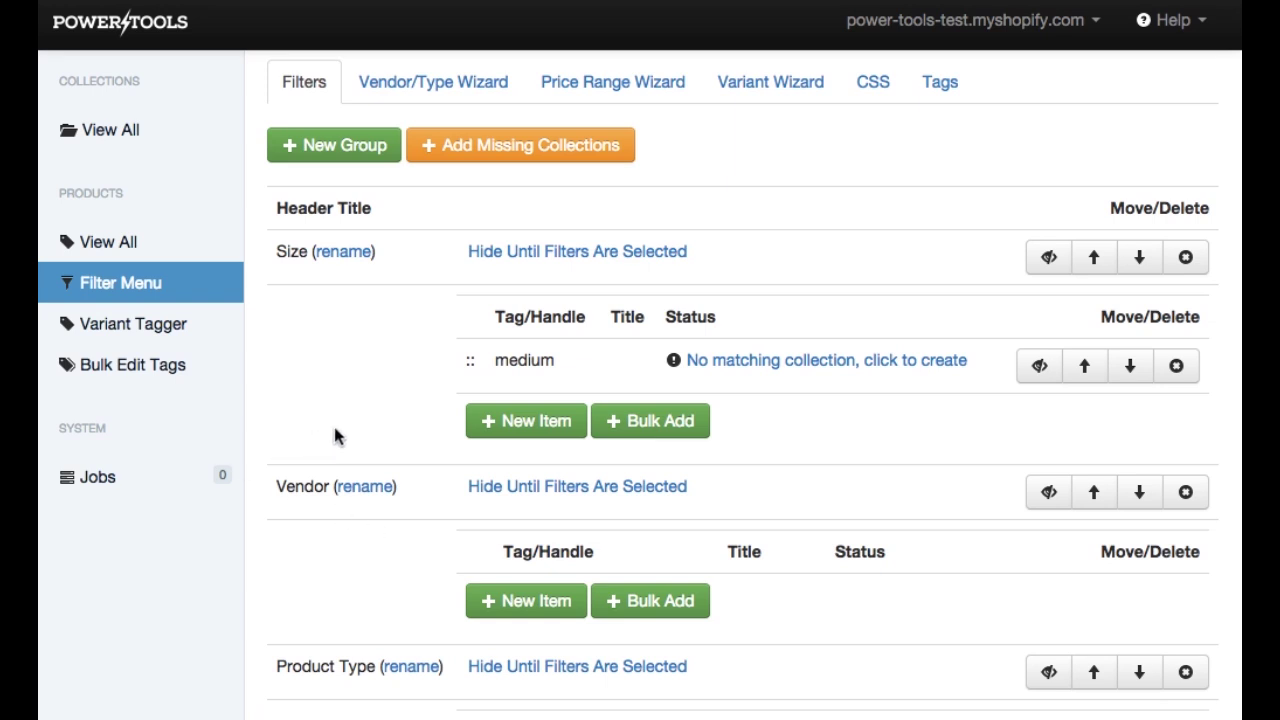
# - Check the state of the vendor/type job and reload the filter menu to review the Vendor and Product Type groups
pyautogui.click(115, 482)
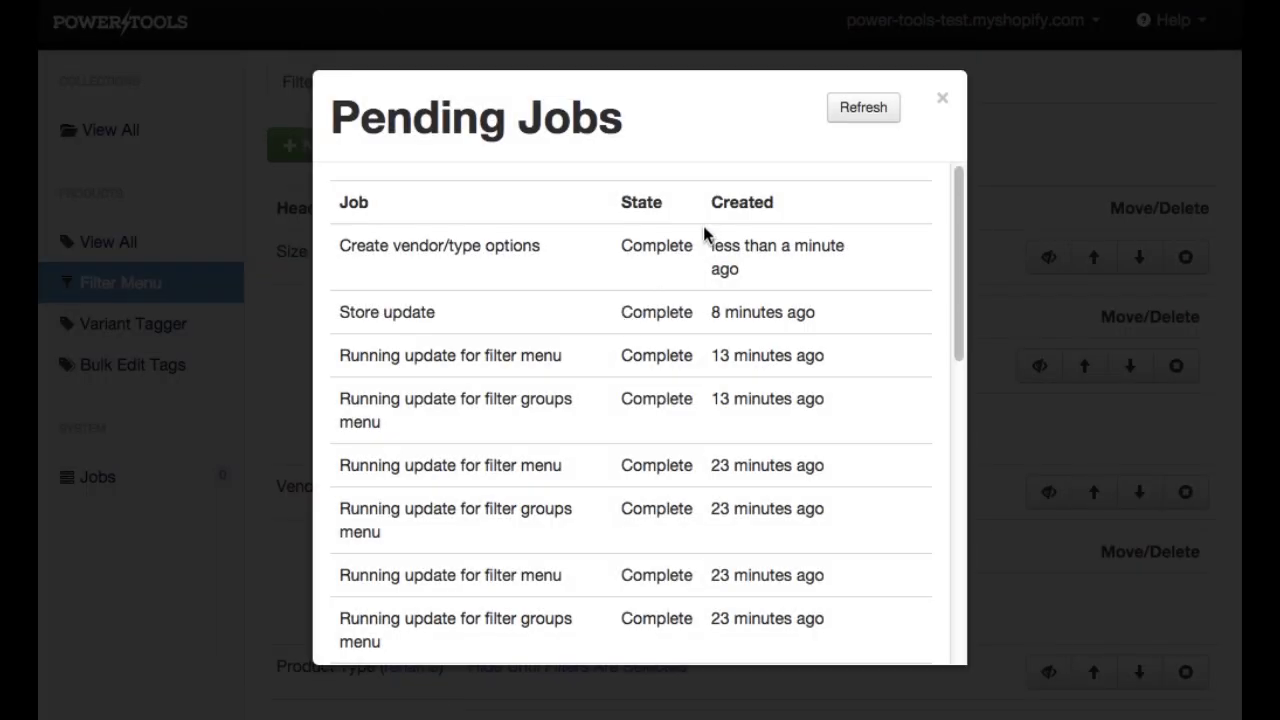
pyautogui.click(942, 98)
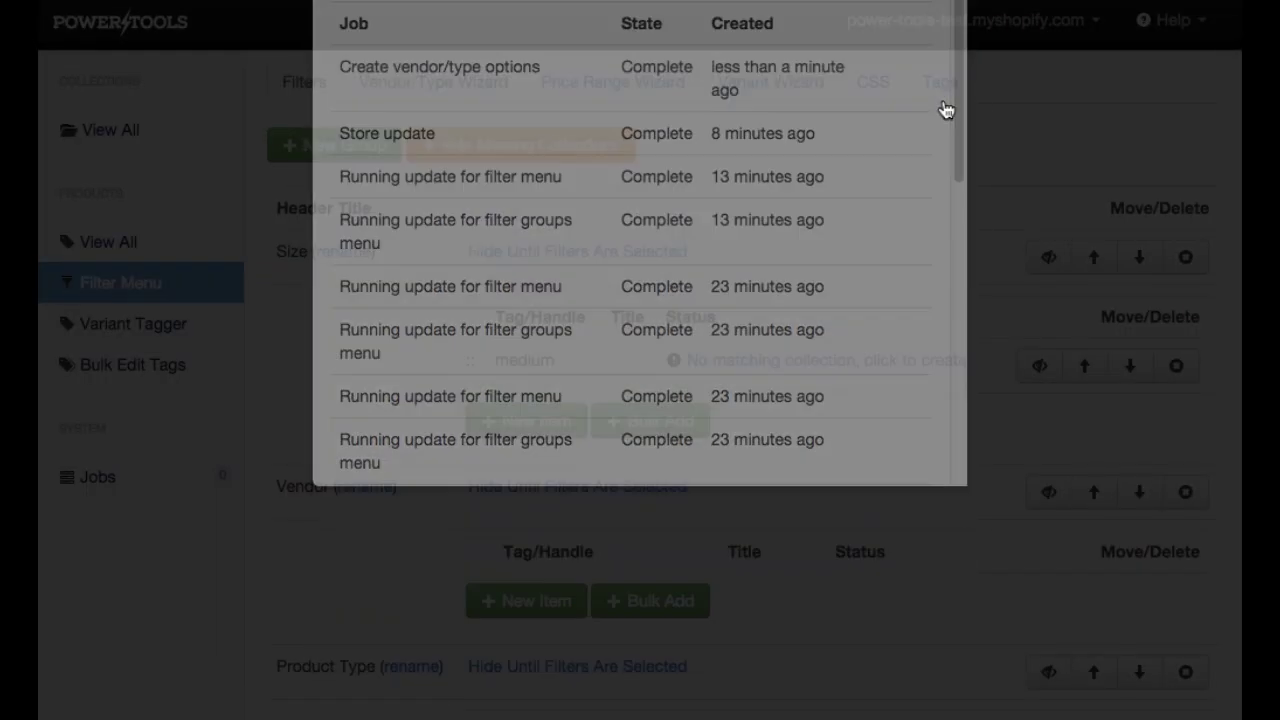
pyautogui.click(142, 288)
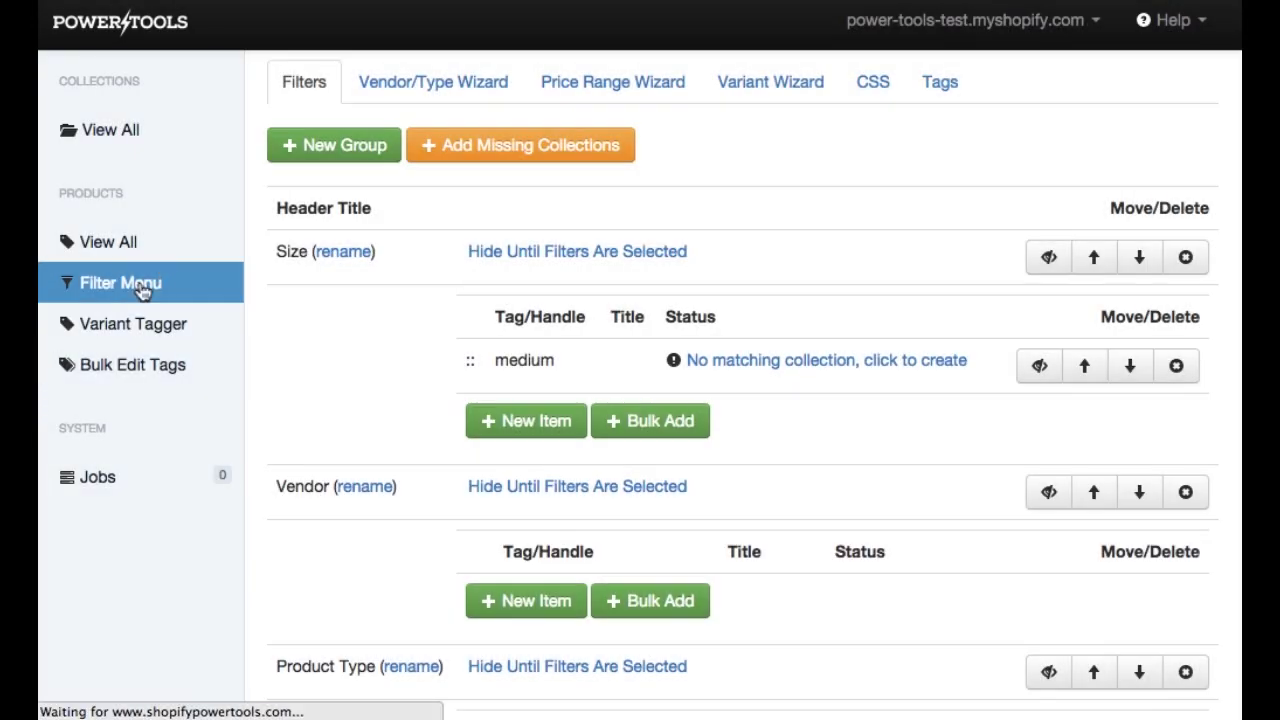
pyautogui.scroll(-5, 516, 460)
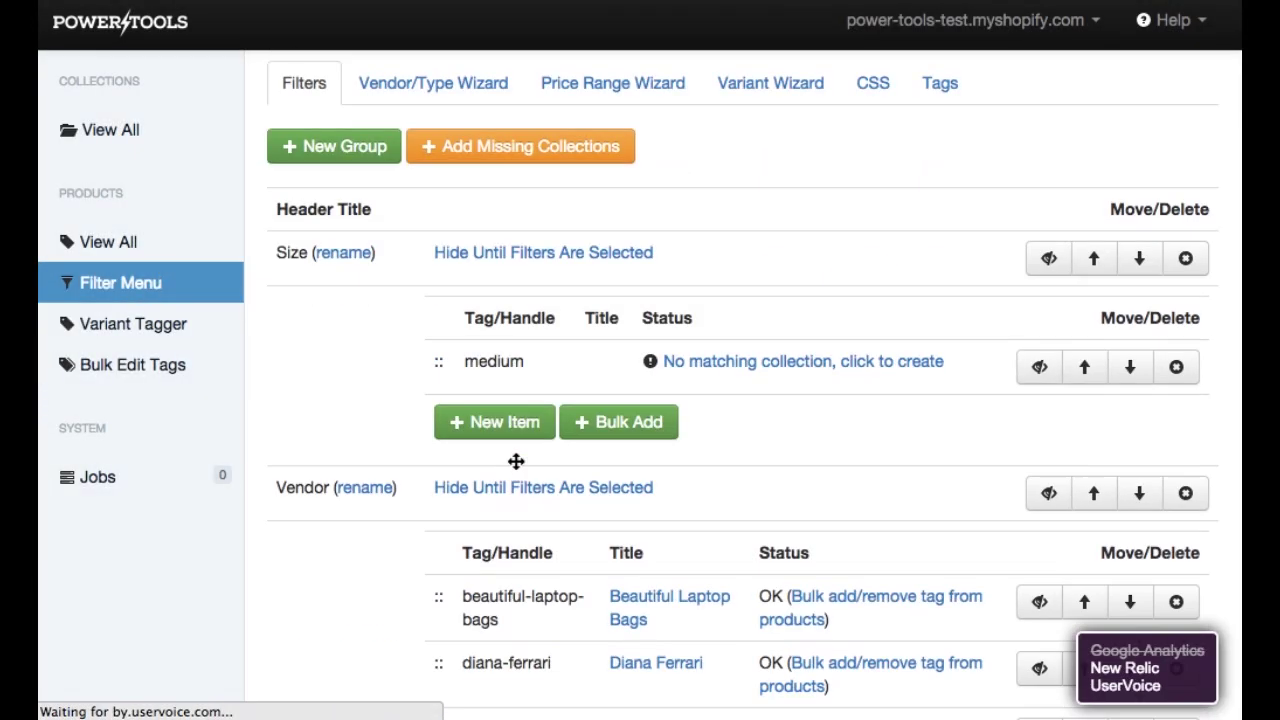
pyautogui.scroll(-4, 516, 461)
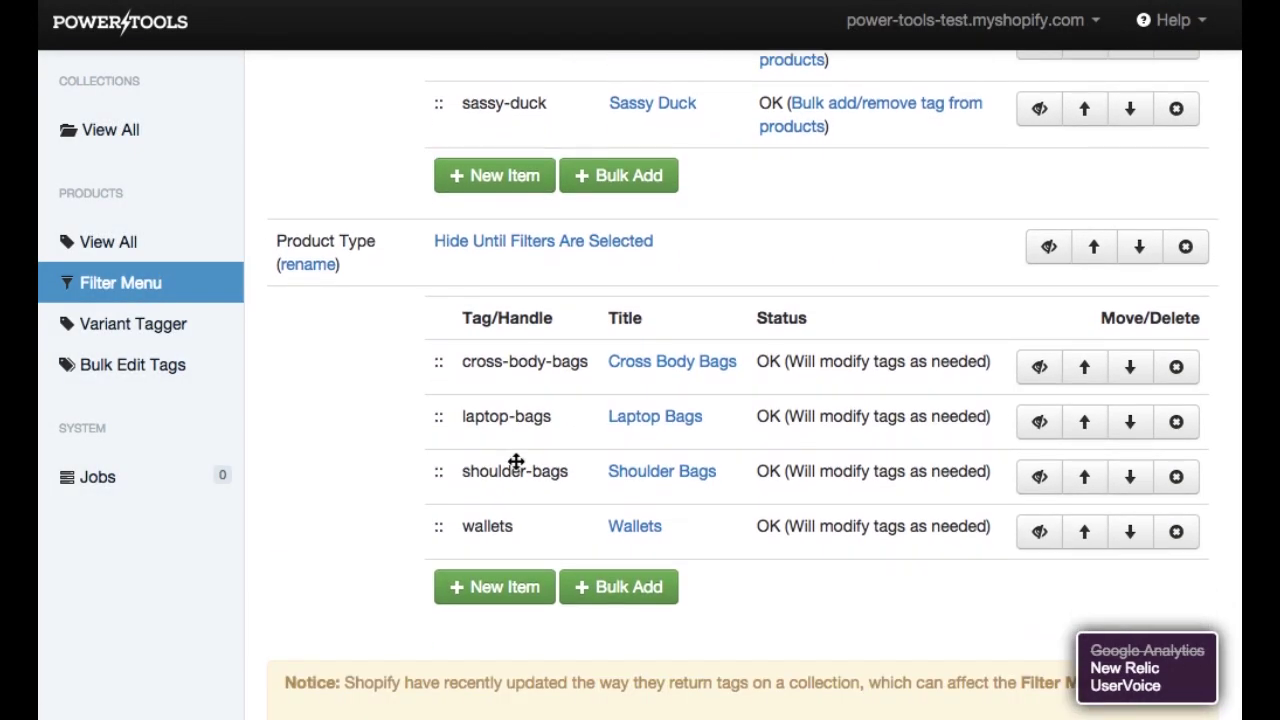
# - In the Price Range Wizard, keep the price group as (Create New), end the first range at 25 and add a second range
pyautogui.scroll(10, 516, 461)
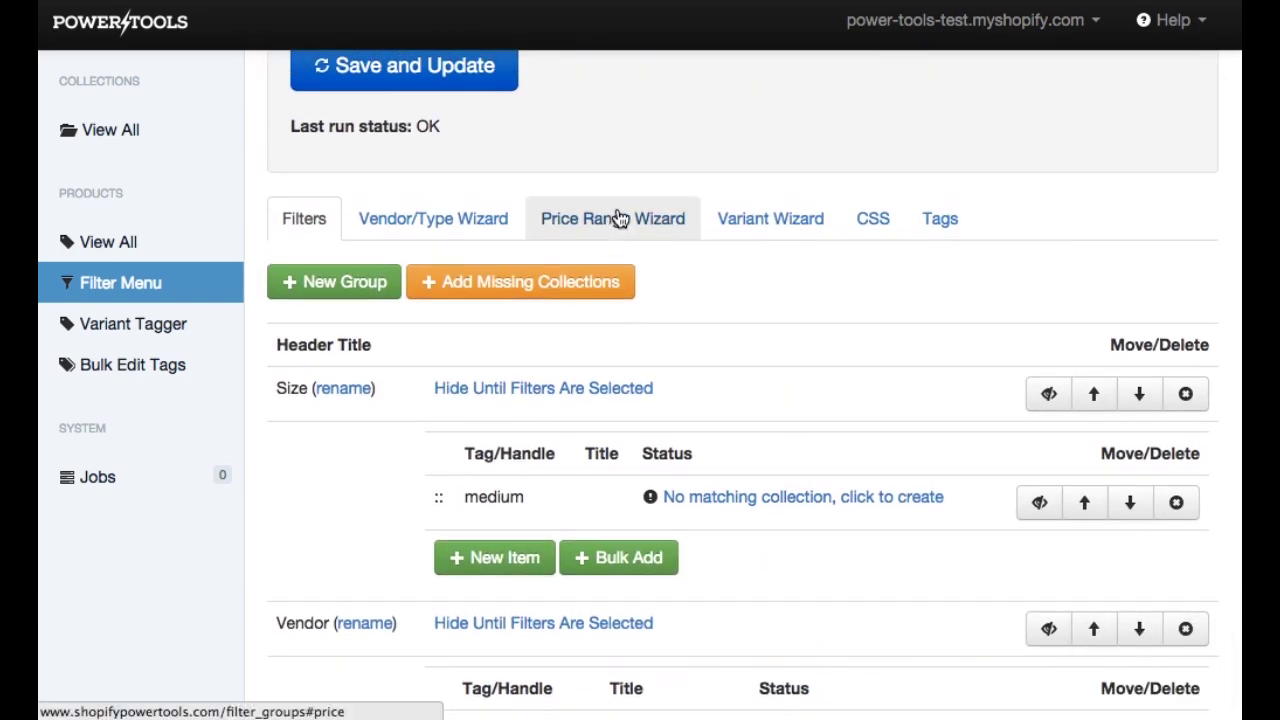
pyautogui.click(617, 227)
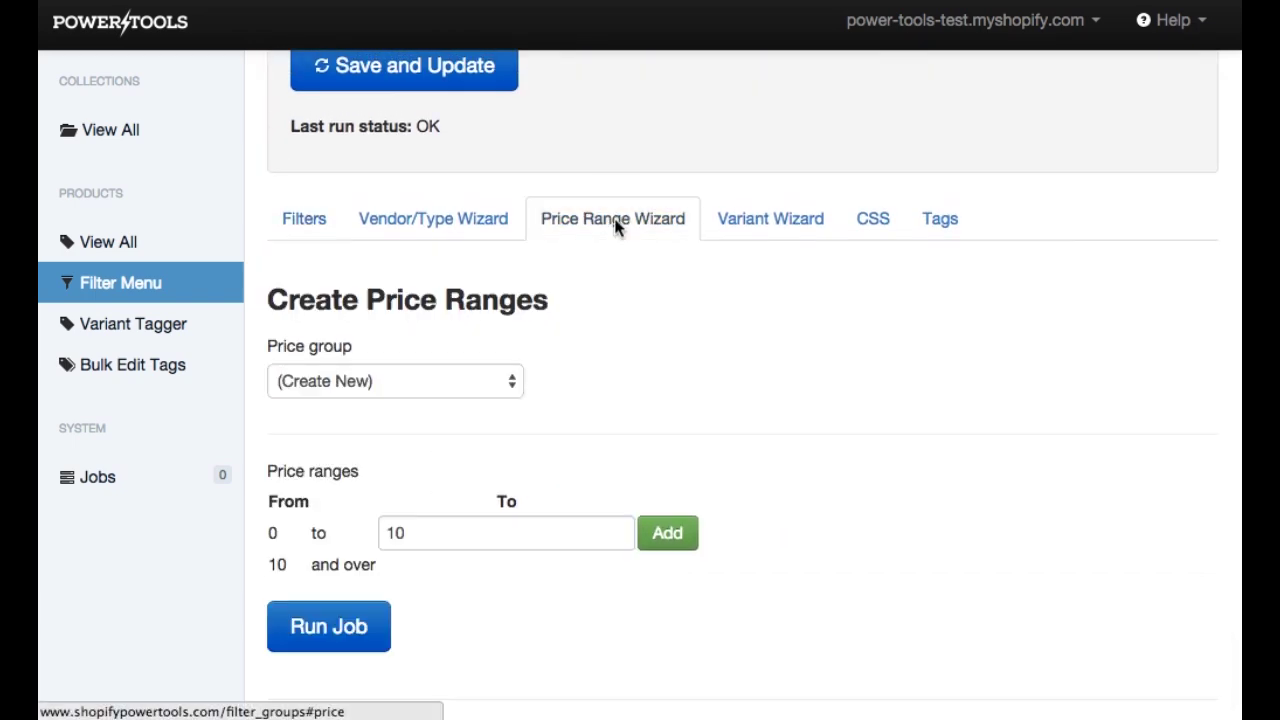
pyautogui.click(492, 380)
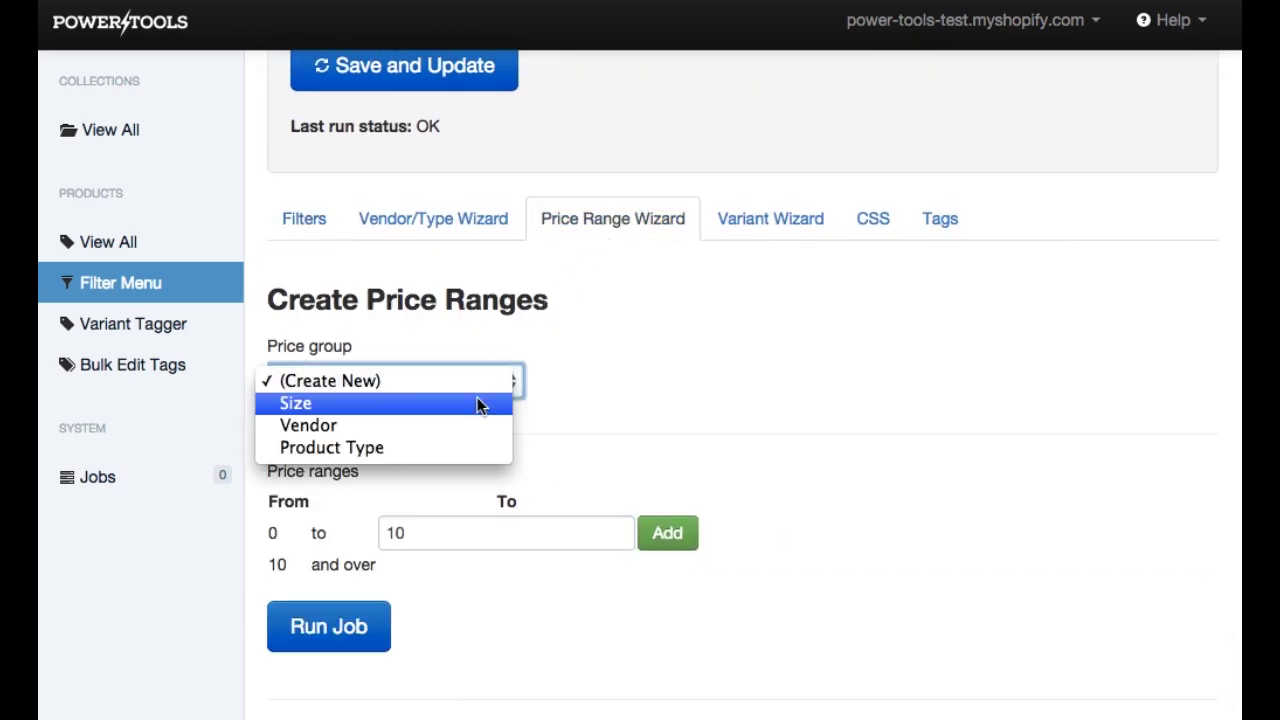
pyautogui.click(483, 380)
pyautogui.doubleClick(477, 537)
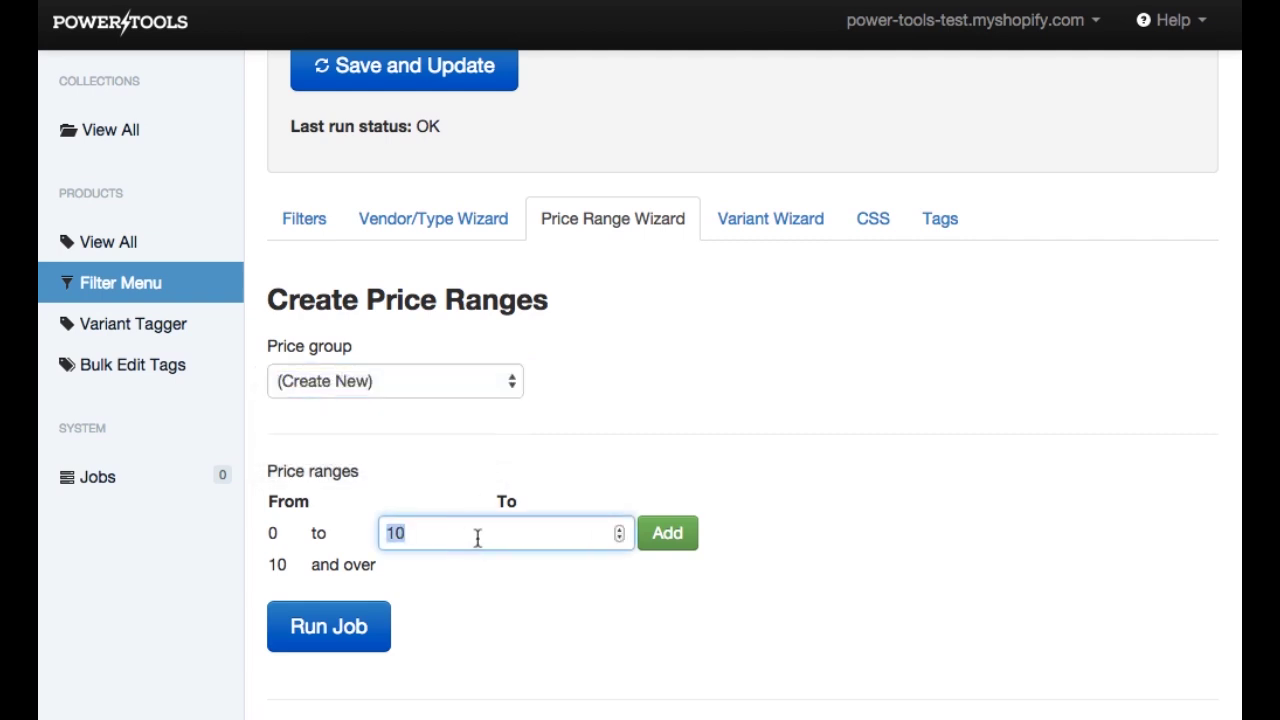
pyautogui.write('25')
pyautogui.press('Tab')
pyautogui.press('Return')
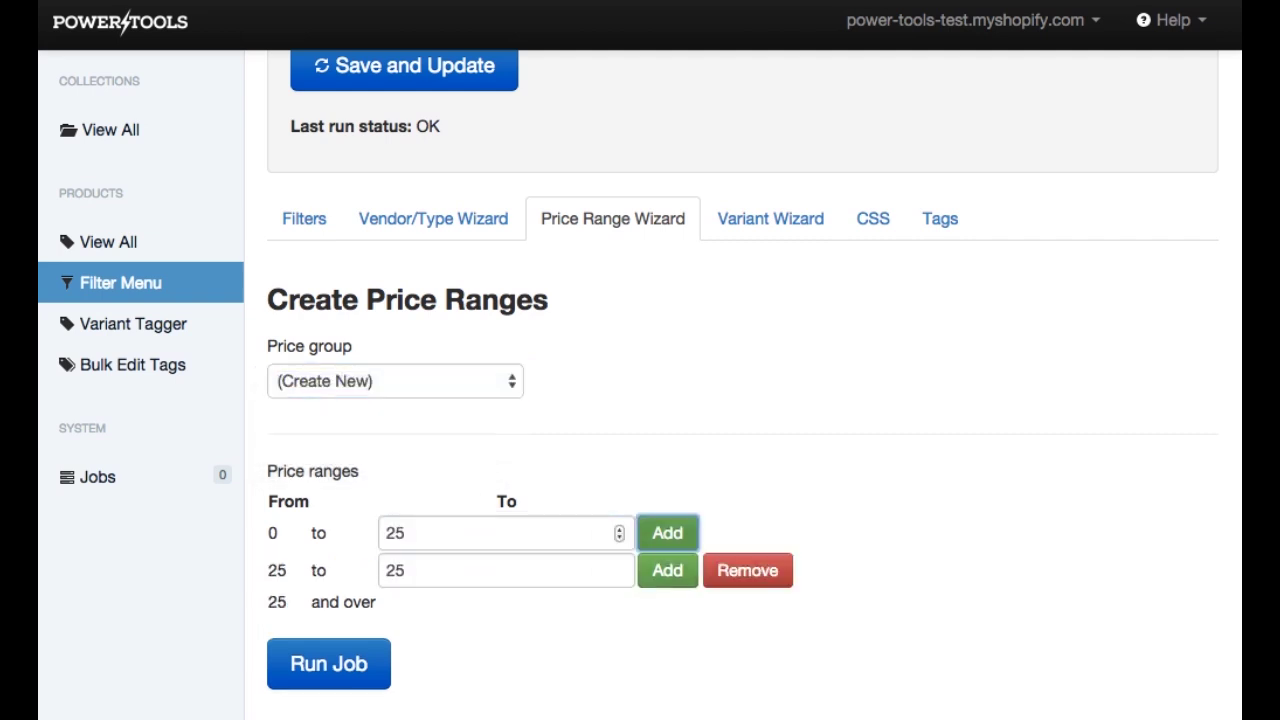
# - End the second price range at 50, add a third range ending at 100, and run the price range job
pyautogui.write('50')
pyautogui.press('Tab')
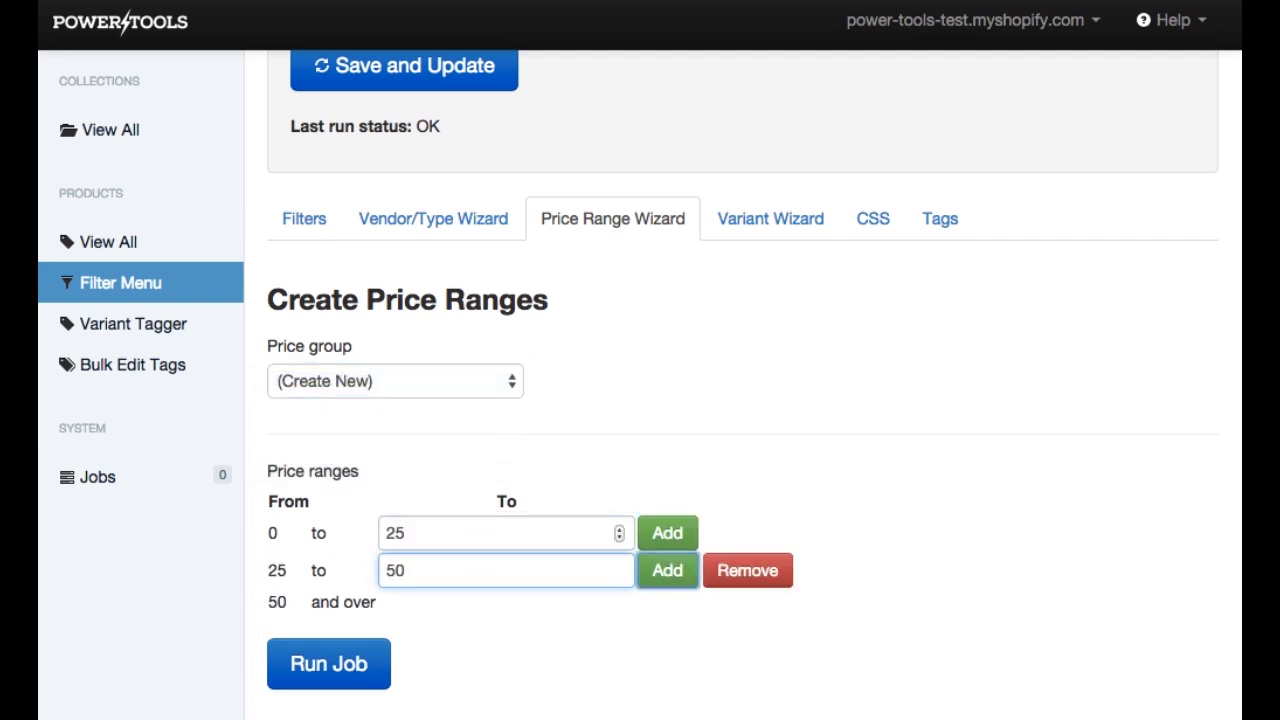
pyautogui.press('Return')
pyautogui.press('Tab')
pyautogui.press('Tab')
pyautogui.write('100')
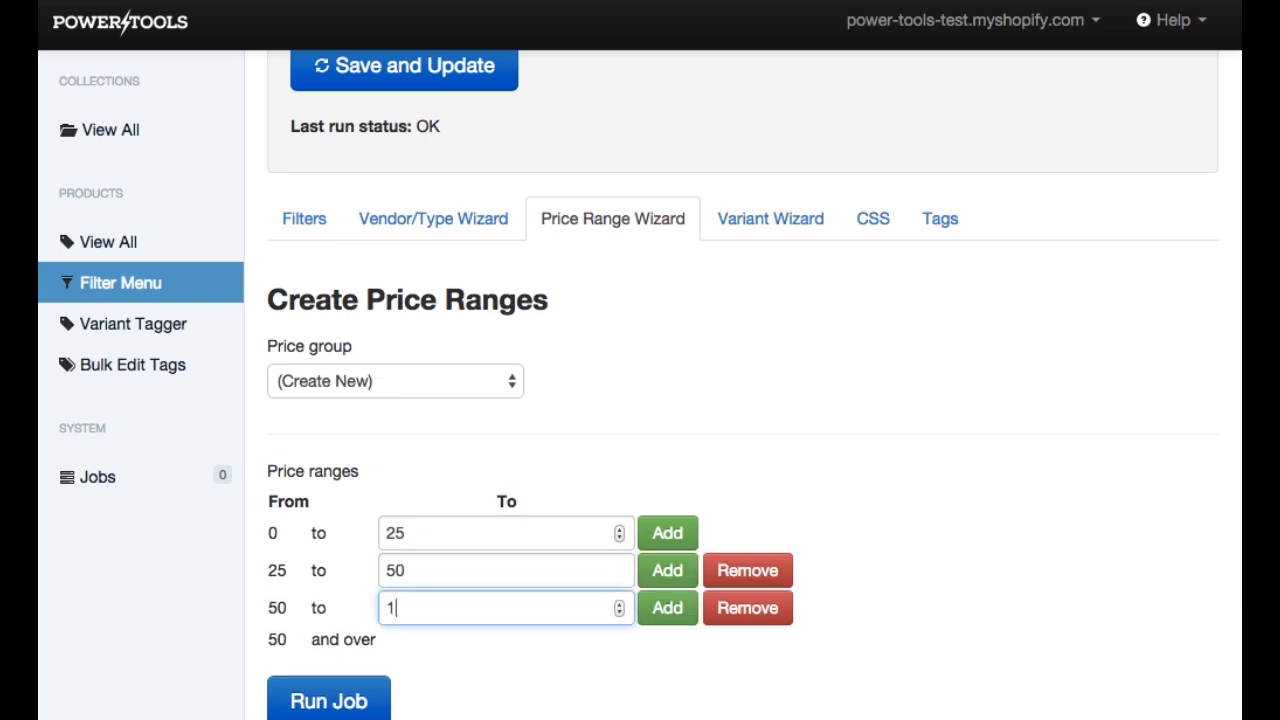
pyautogui.click(332, 696)
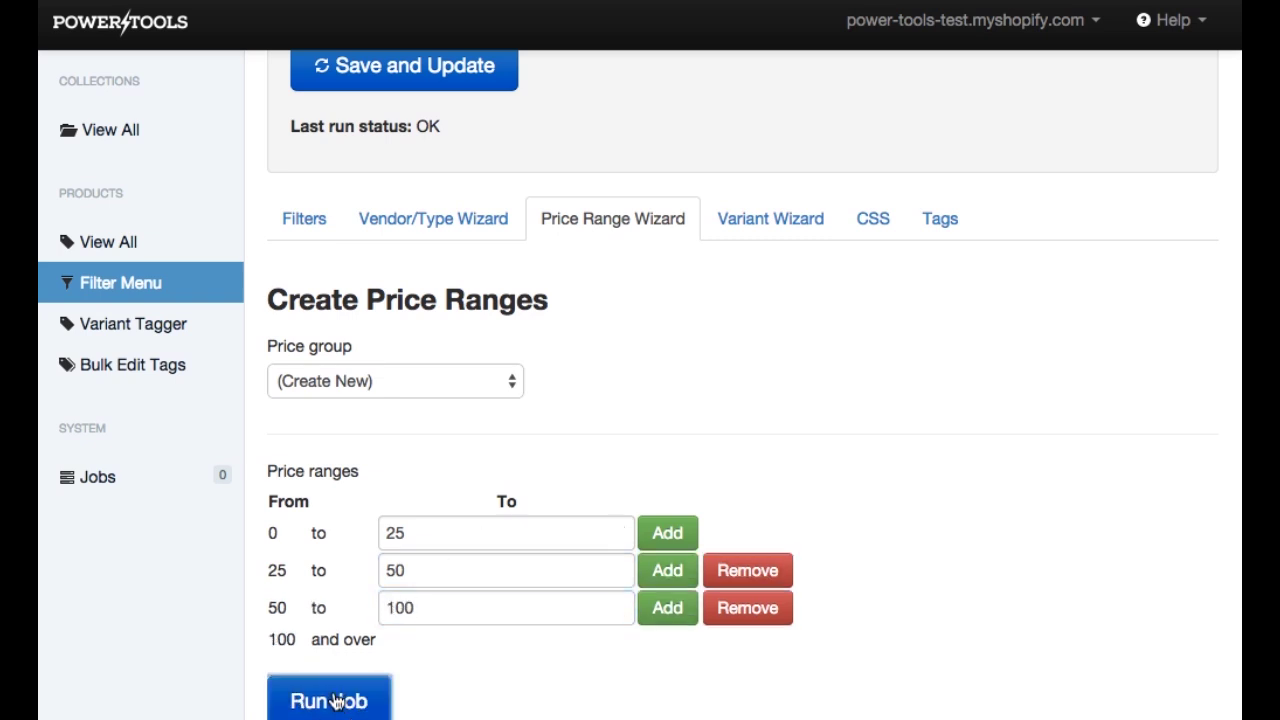
pyautogui.scroll(-10, 362, 567)
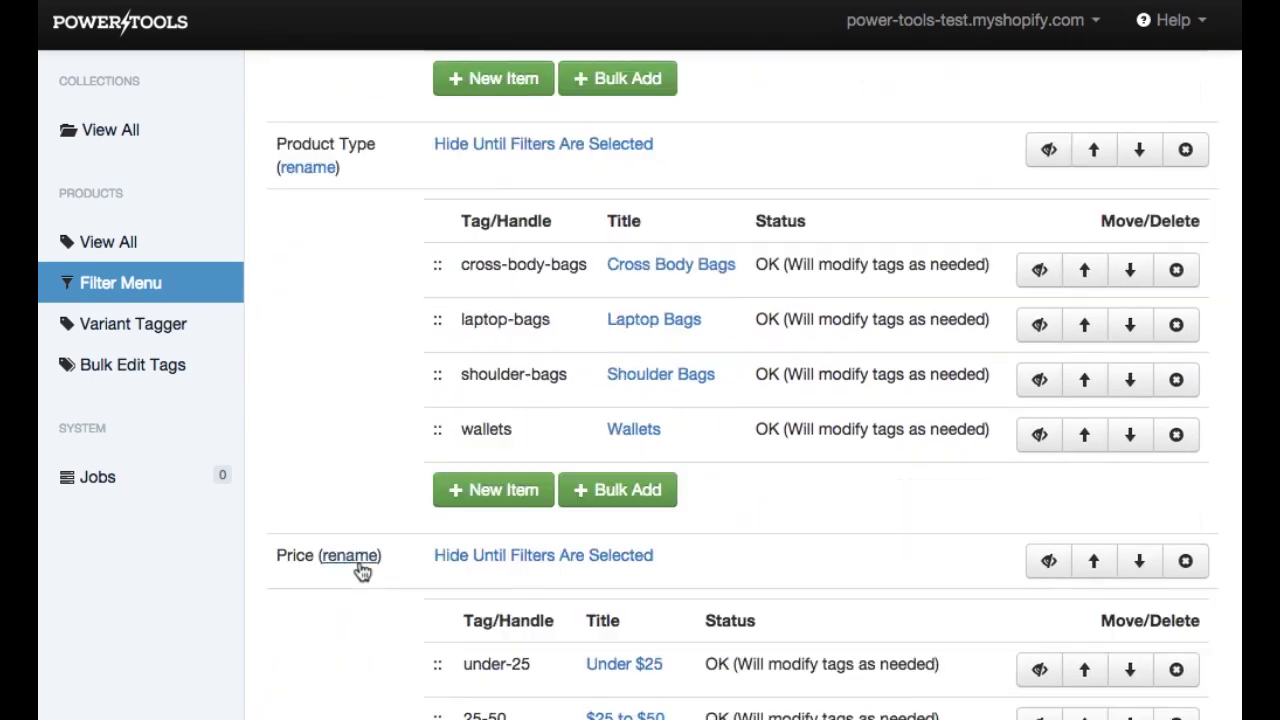
pyautogui.scroll(-5, 362, 570)
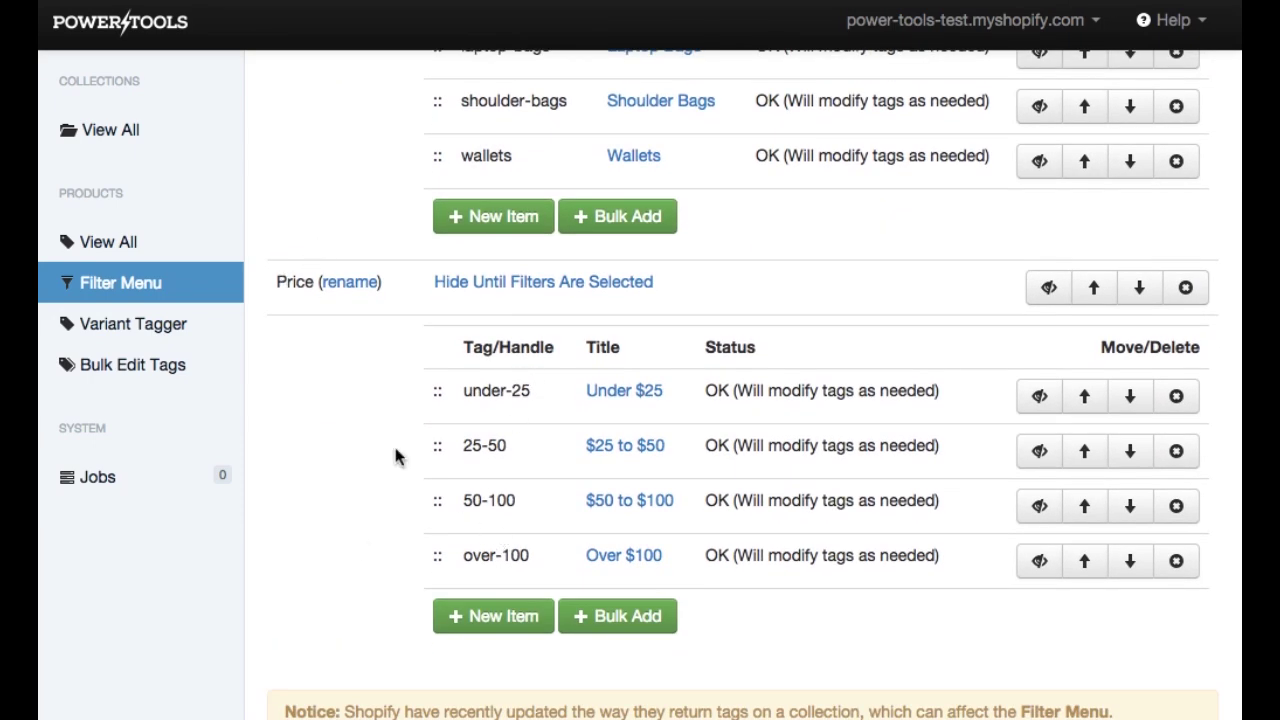
# - Run the Variant Wizard with the variant title "Color" to add a Color group to the filter menu
pyautogui.scroll(15, 349, 414)
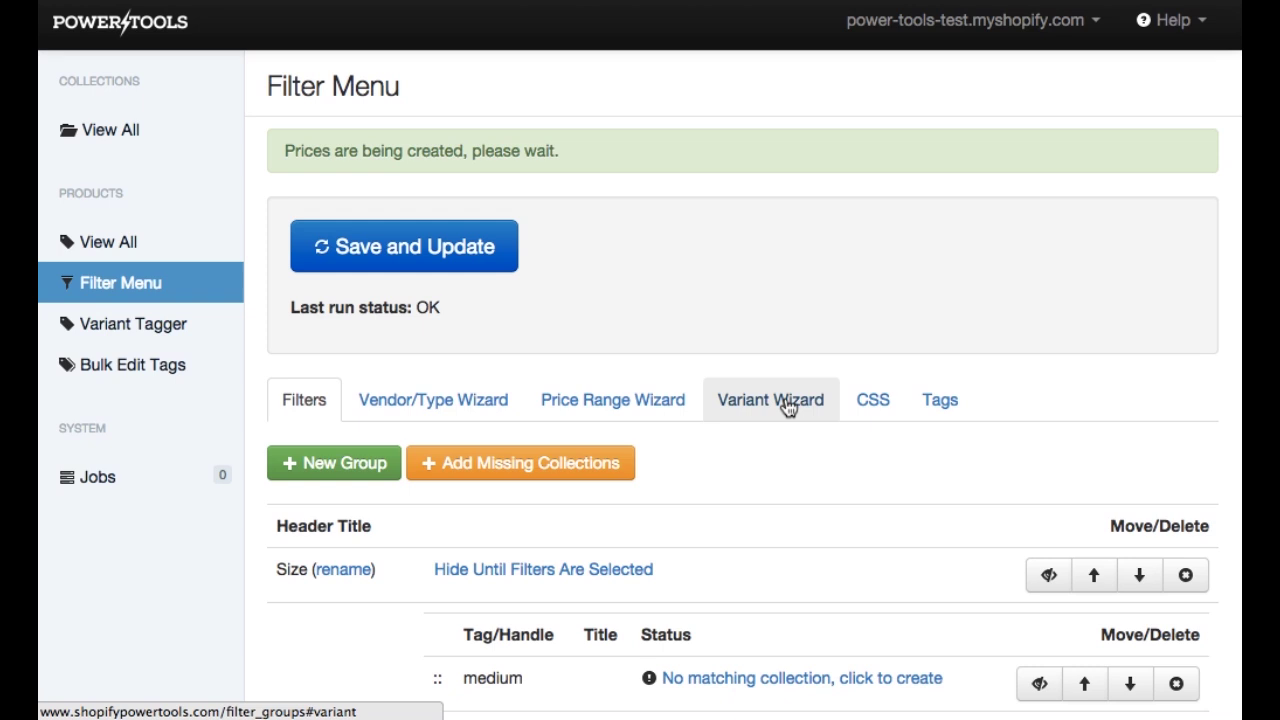
pyautogui.click(787, 403)
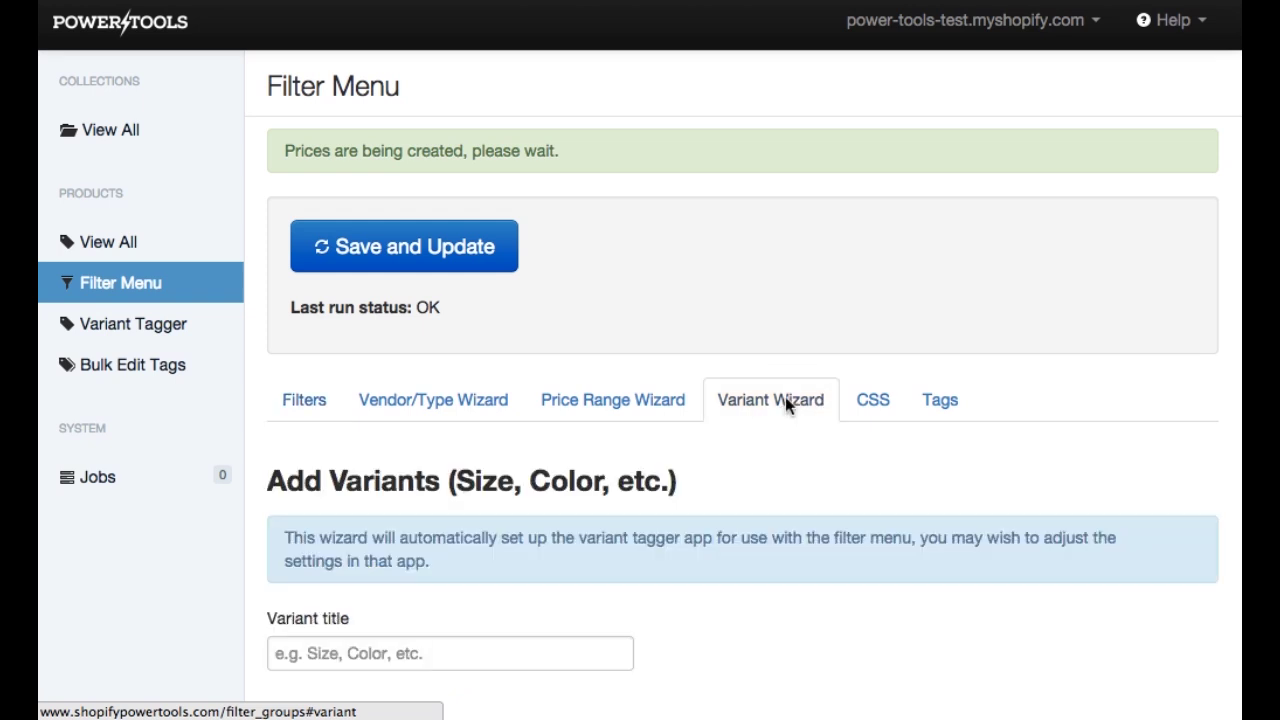
pyautogui.scroll(-2, 785, 400)
pyautogui.click(457, 560)
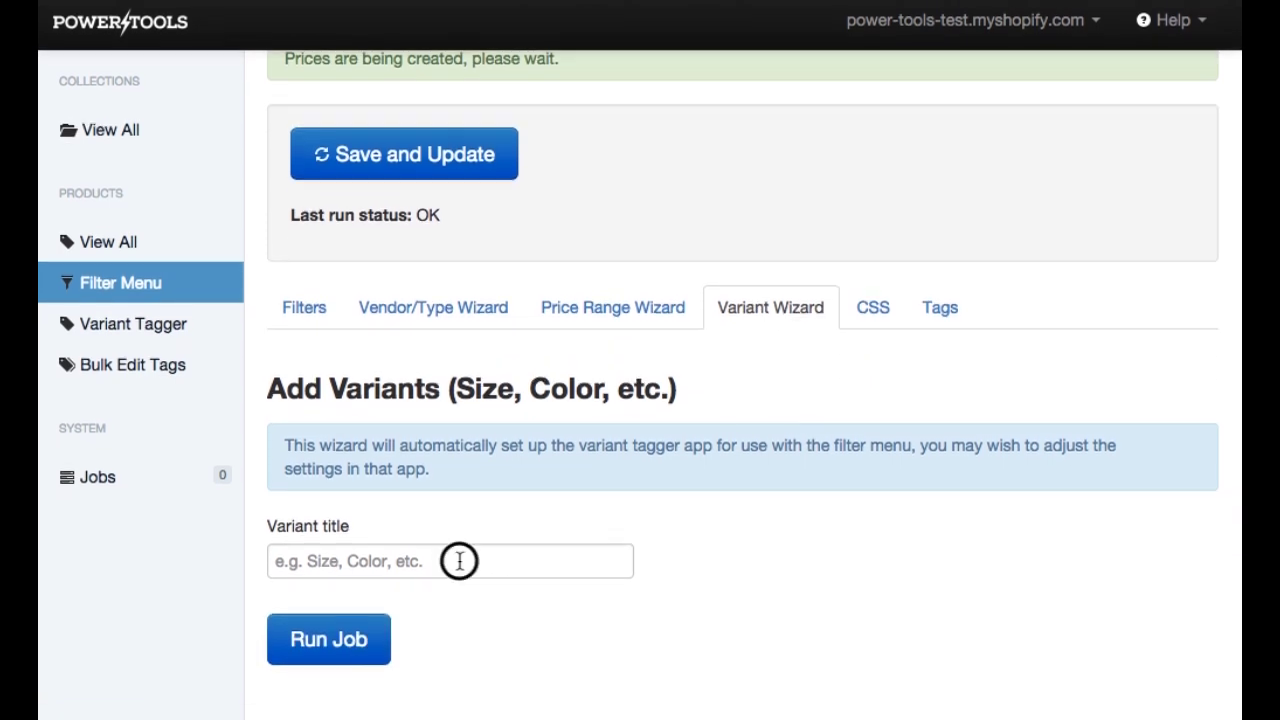
pyautogui.write('Color')
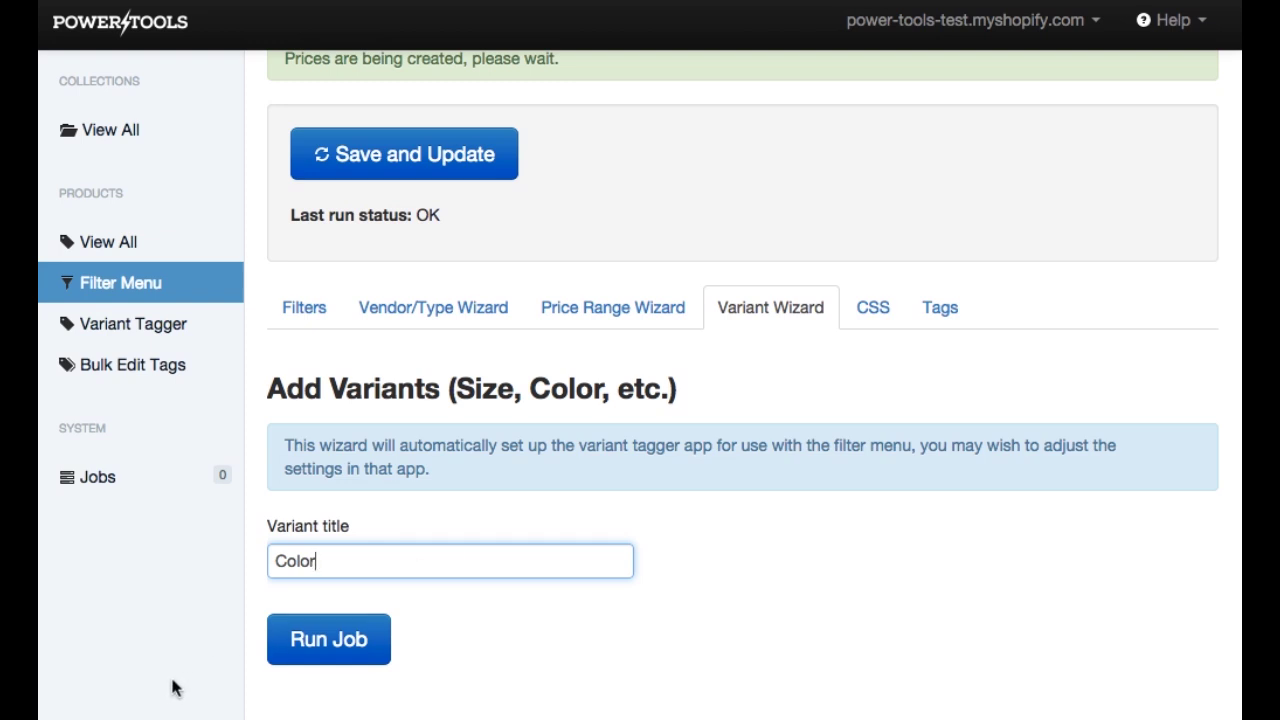
pyautogui.click(333, 640)
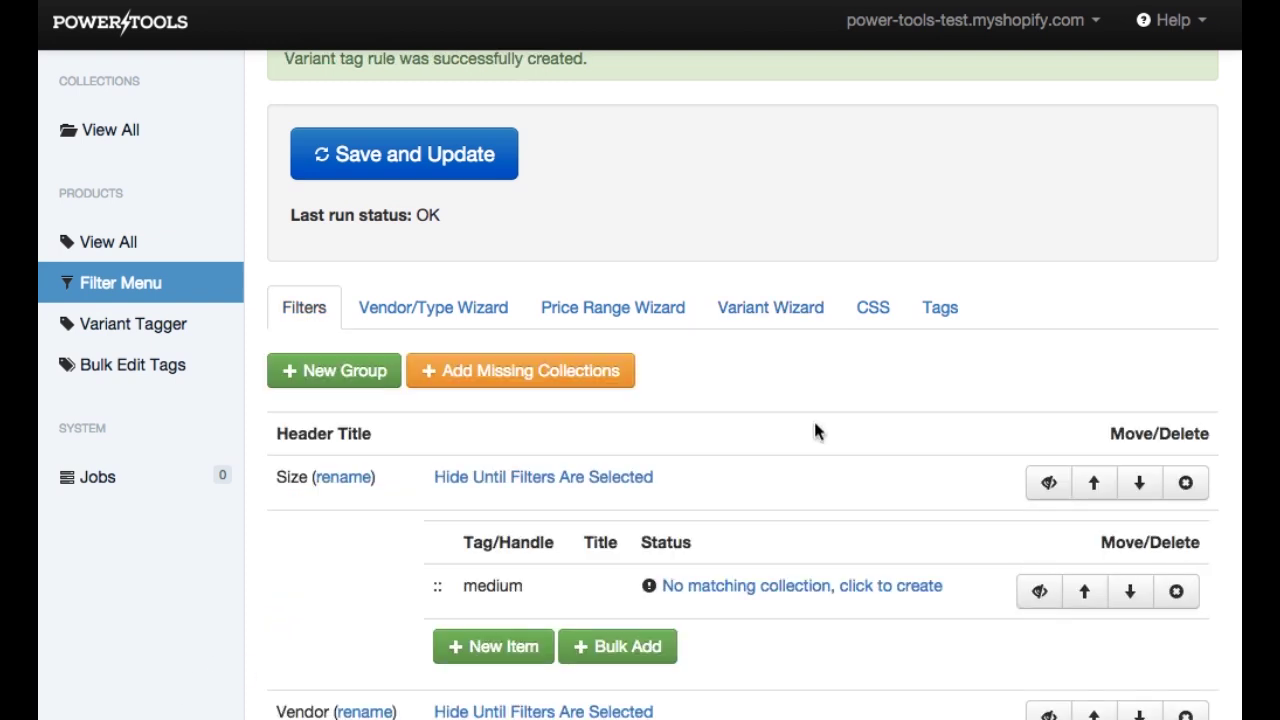
pyautogui.scroll(-15, 814, 425)
pyautogui.scroll(-5, 817, 423)
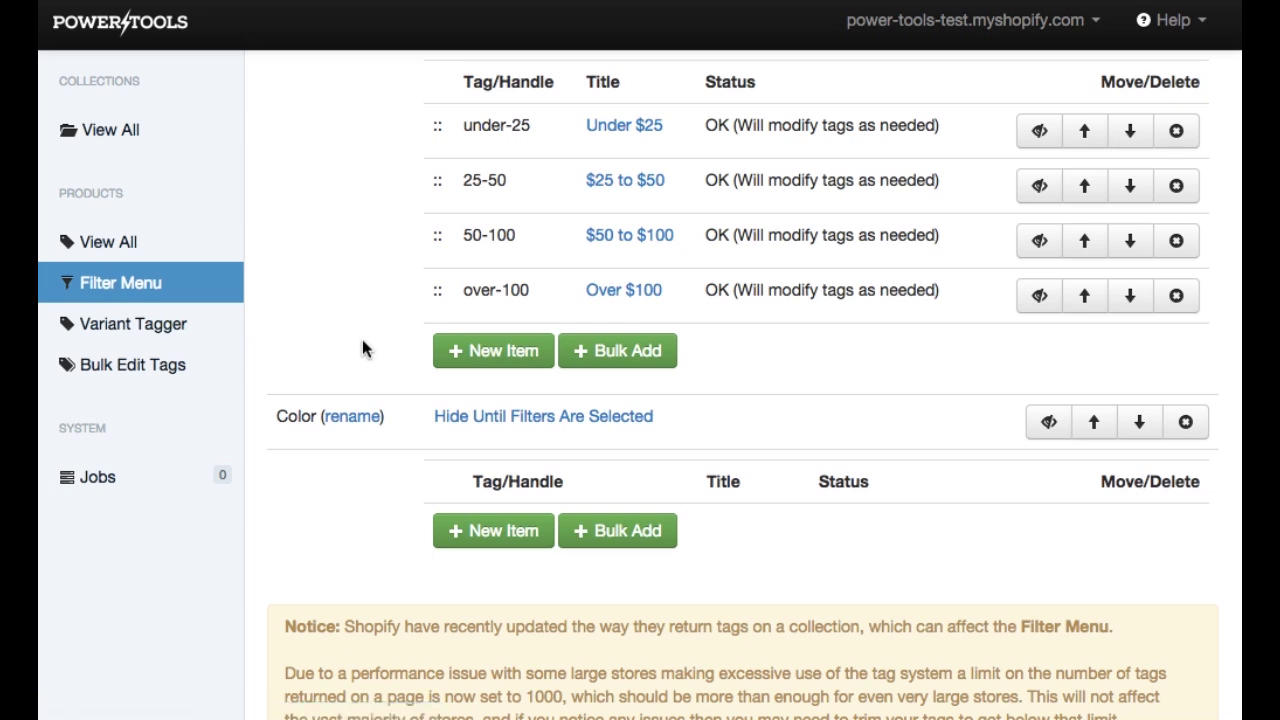
# - Reload the filter menu and hide the color-default item in the Color group
pyautogui.click(140, 297)
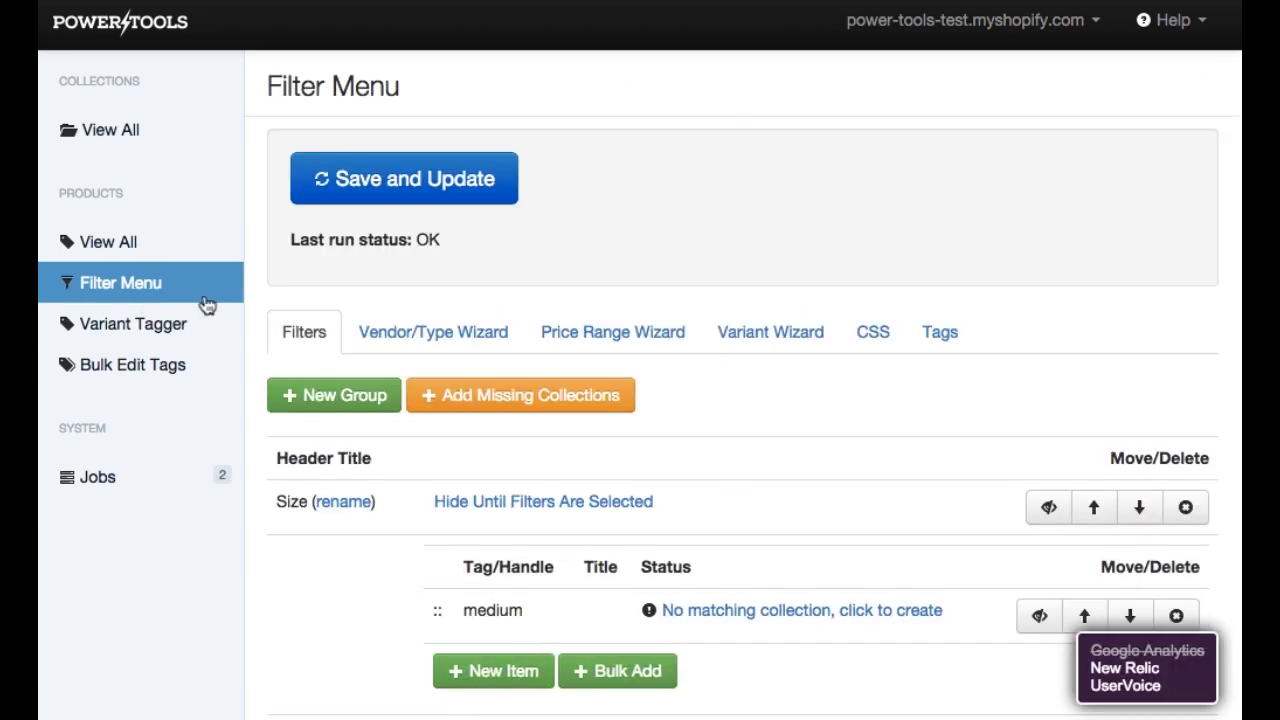
pyautogui.scroll(-10, 388, 430)
pyautogui.scroll(-3, 388, 430)
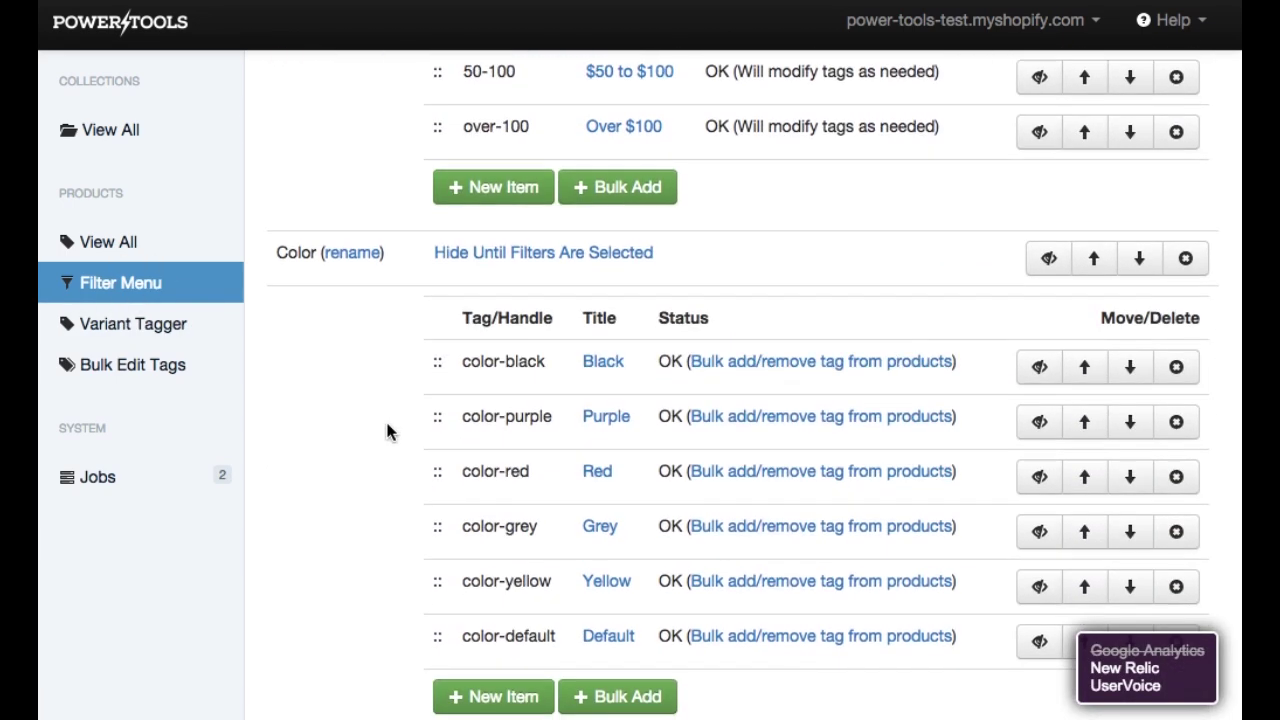
pyautogui.scroll(-1, 553, 513)
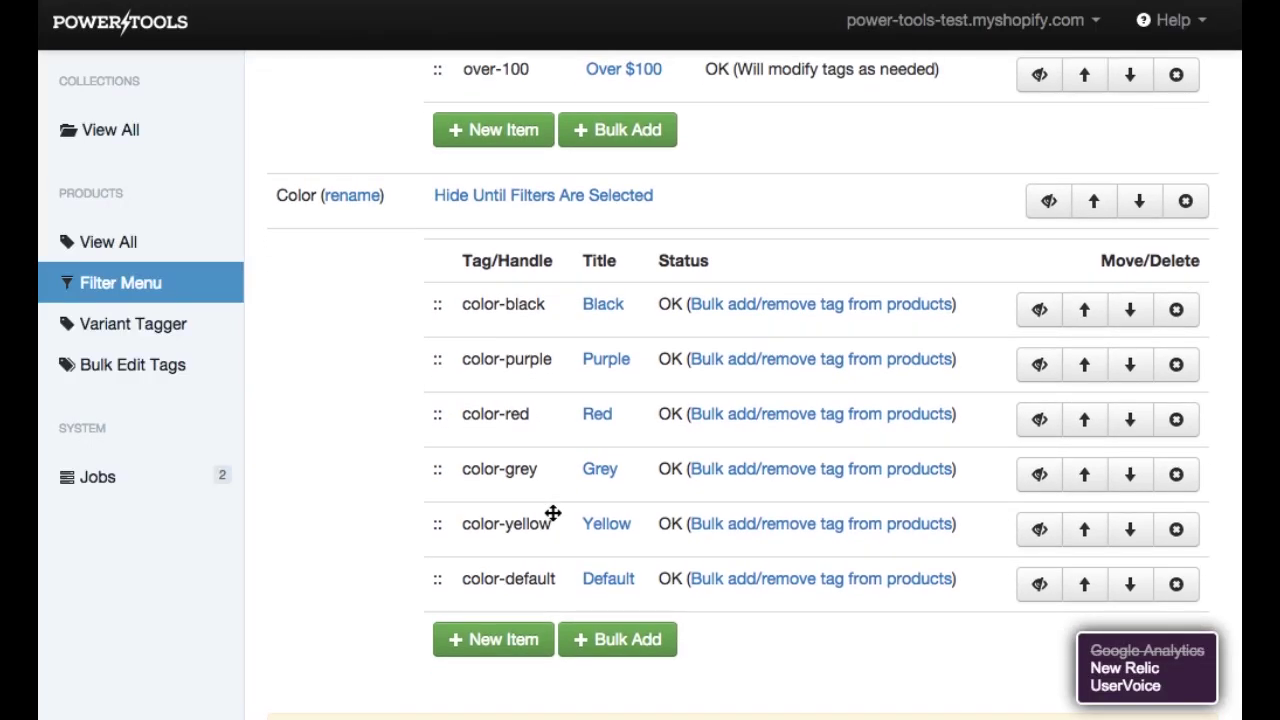
pyautogui.click(1037, 590)
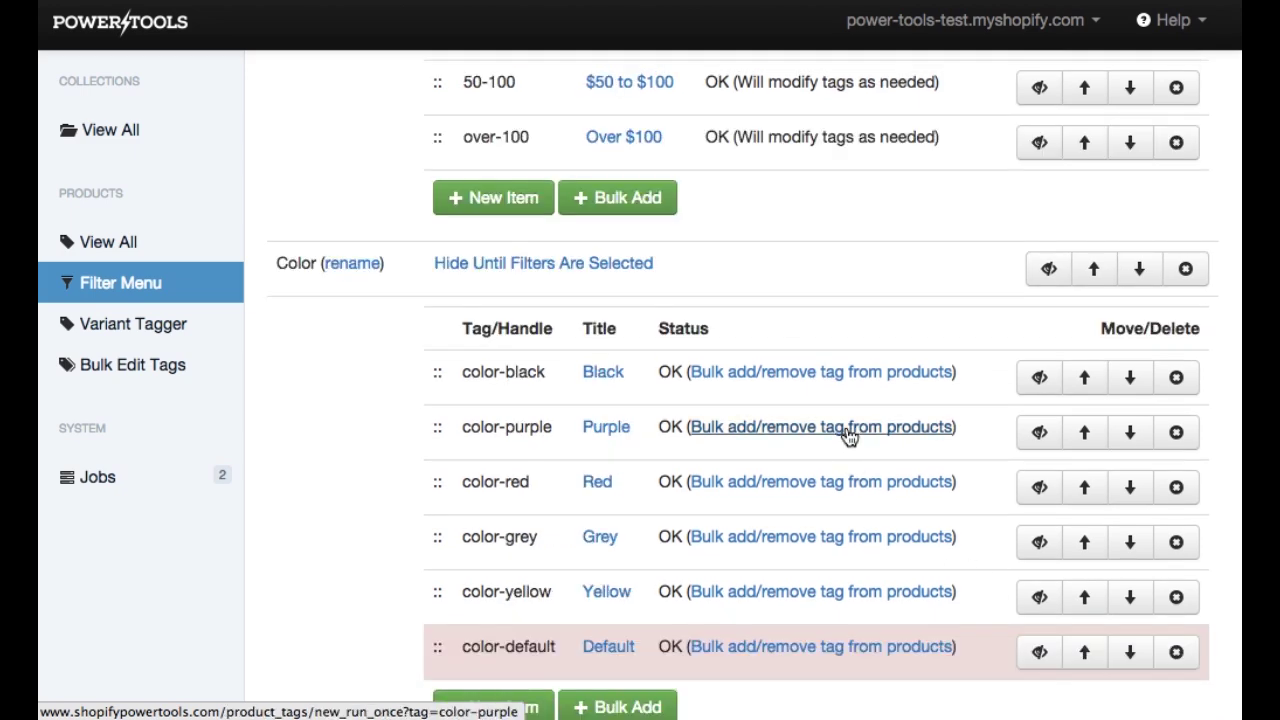
# - Move the Product Type group above the Vendor group in the filter menu
pyautogui.scroll(10, 847, 428)
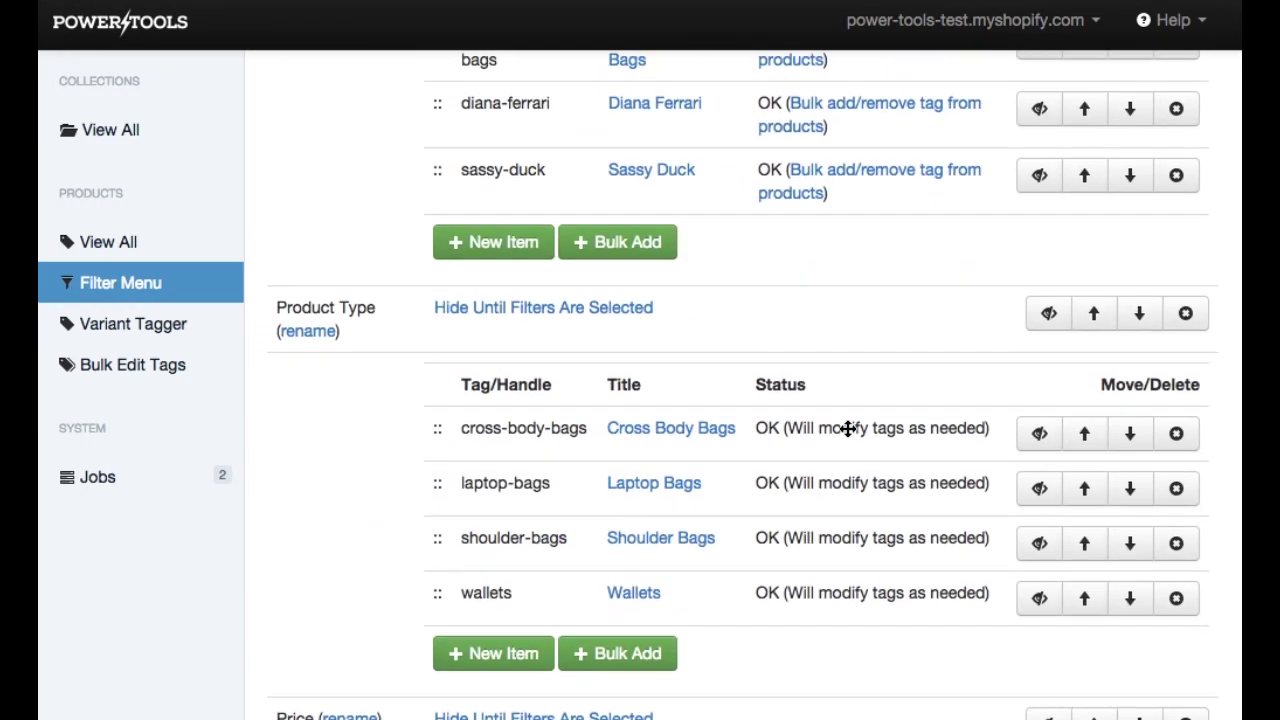
pyautogui.scroll(-3, 847, 428)
pyautogui.scroll(4, 847, 428)
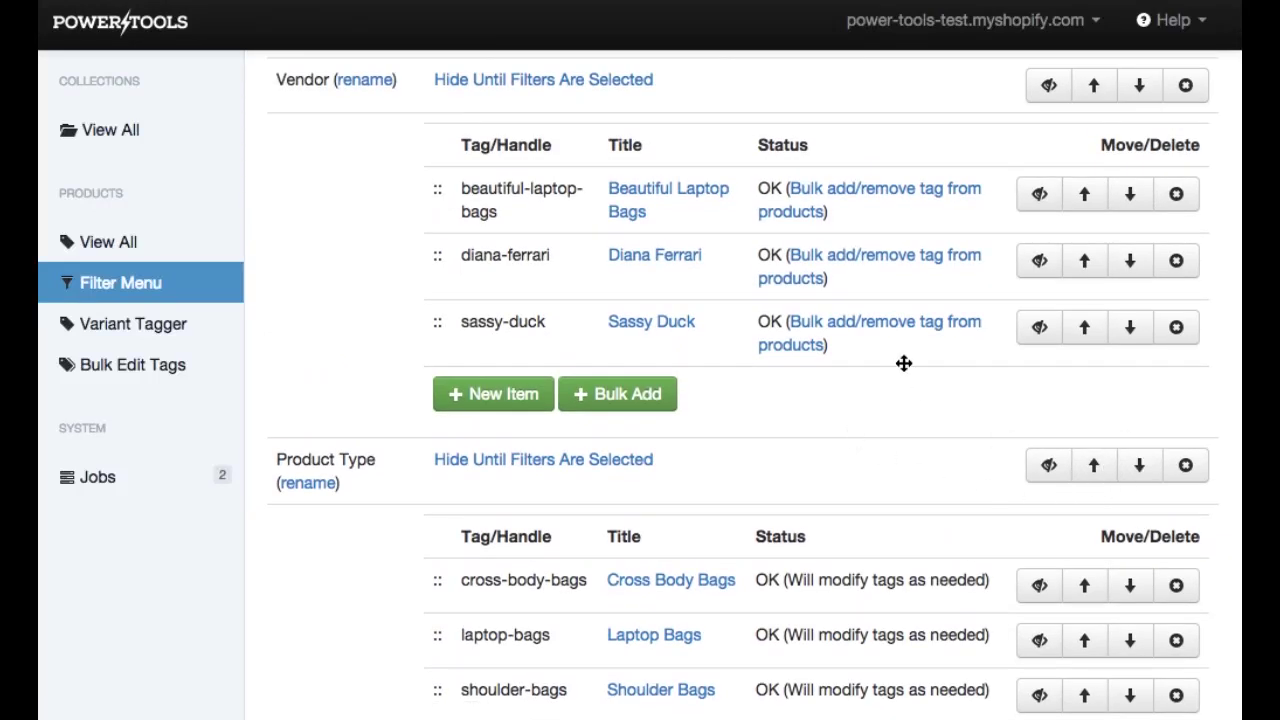
pyautogui.scroll(1, 903, 363)
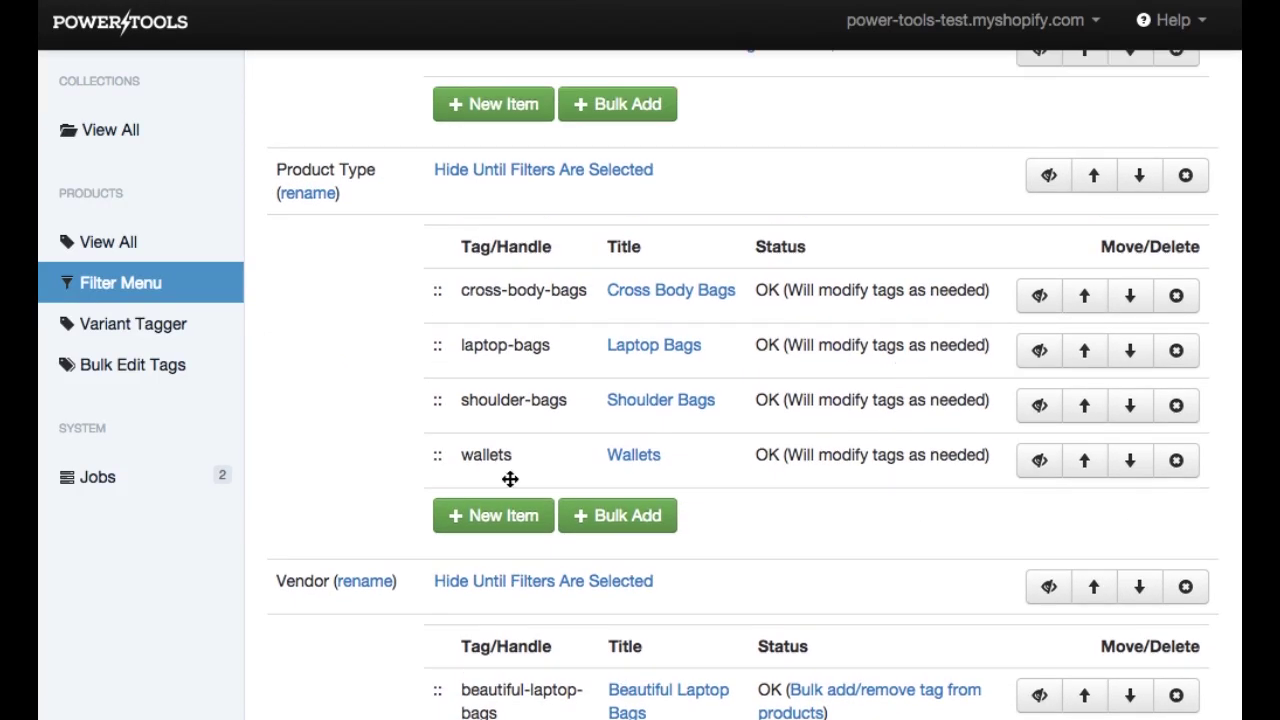
# - Rename the Vendor filter group to "Brand"
pyautogui.click(365, 586)
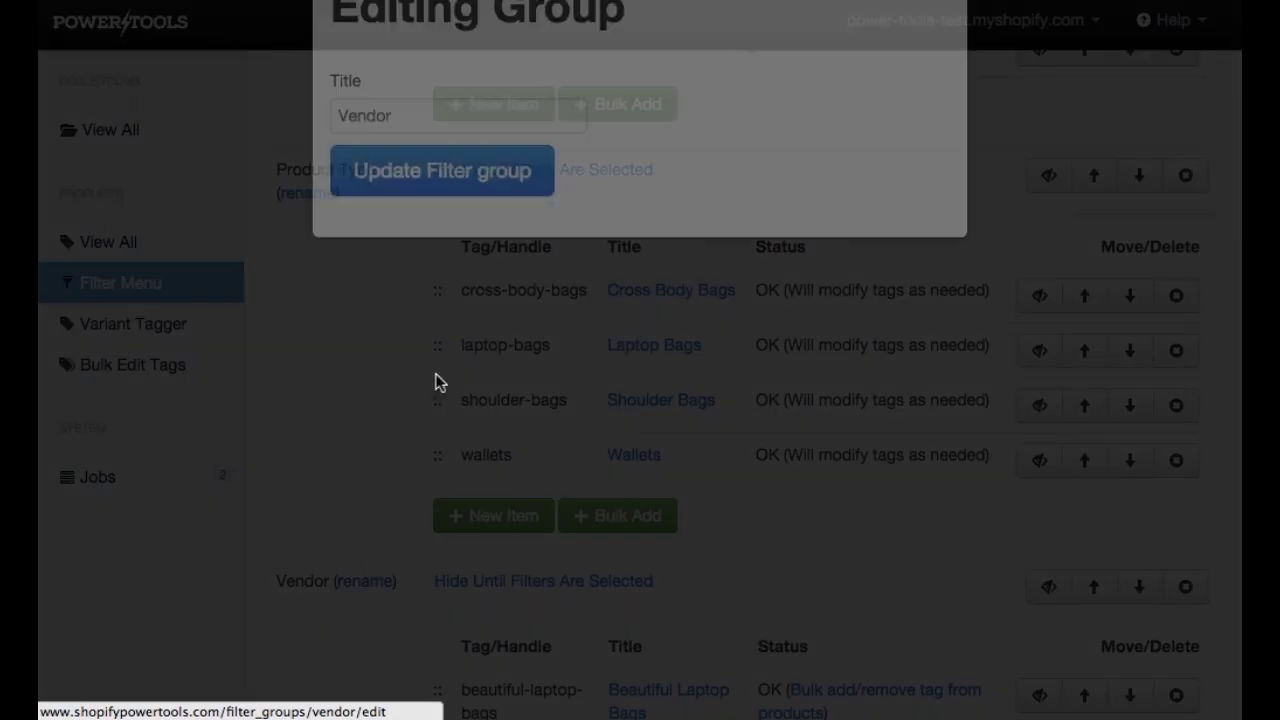
pyautogui.click(471, 214)
pyautogui.press('super+a')
pyautogui.write('Brand')
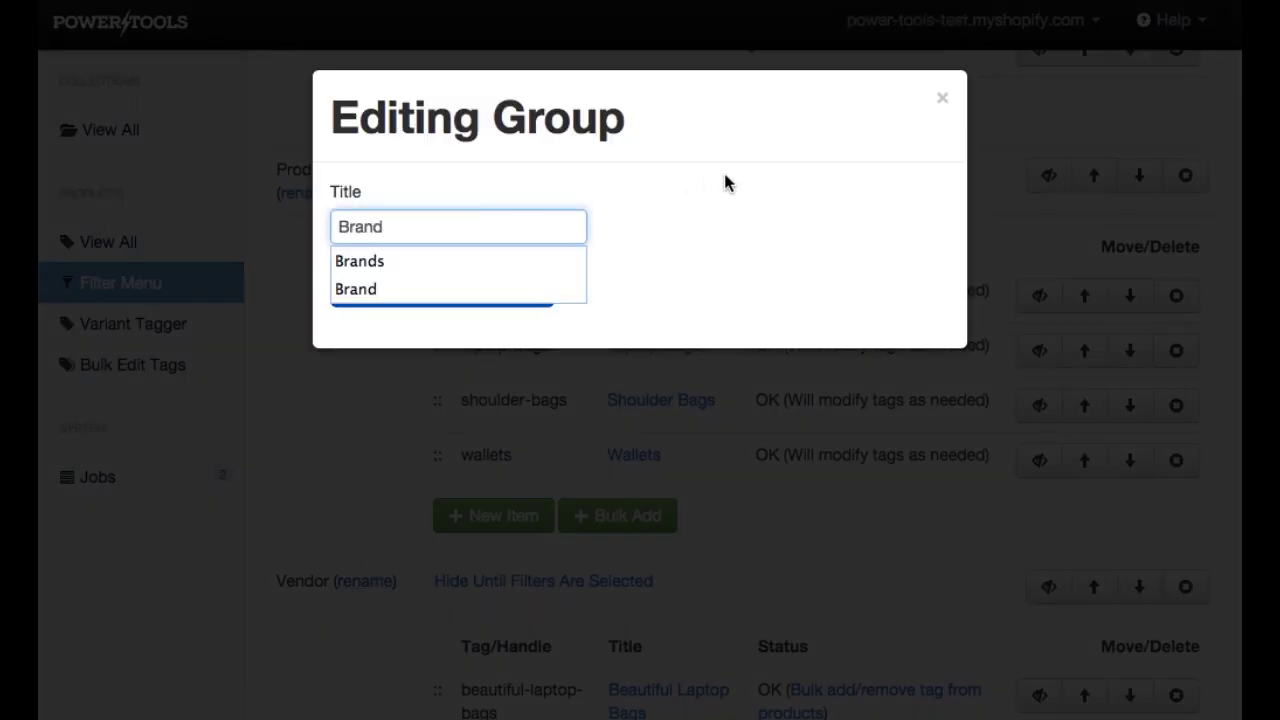
pyautogui.press('Escape')
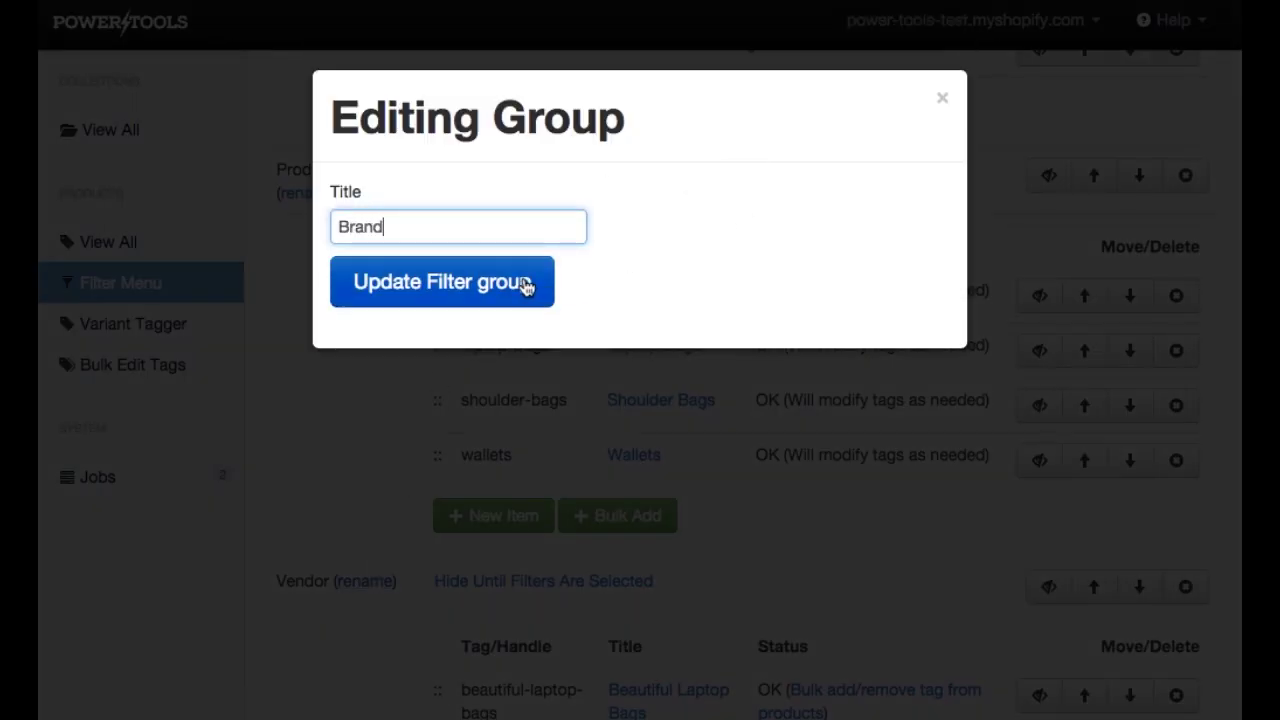
pyautogui.click(524, 285)
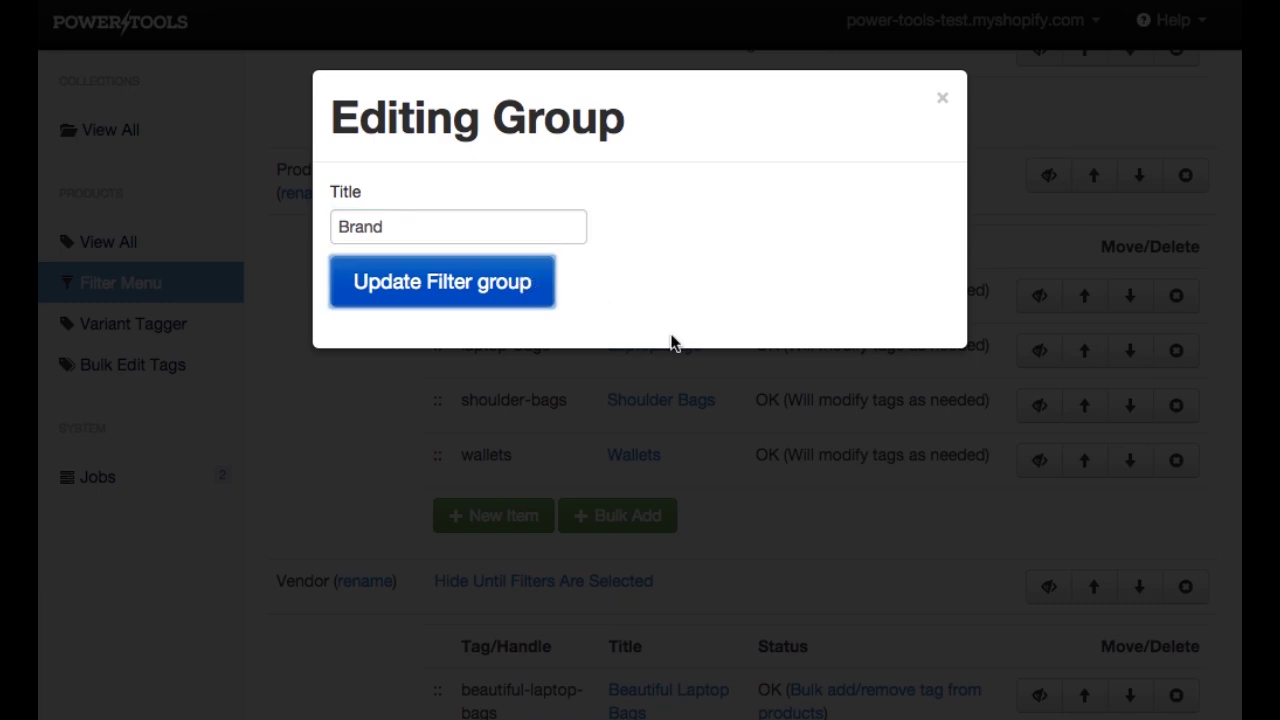
# - Delete the Size group from the filter menu
pyautogui.scroll(5, 670, 342)
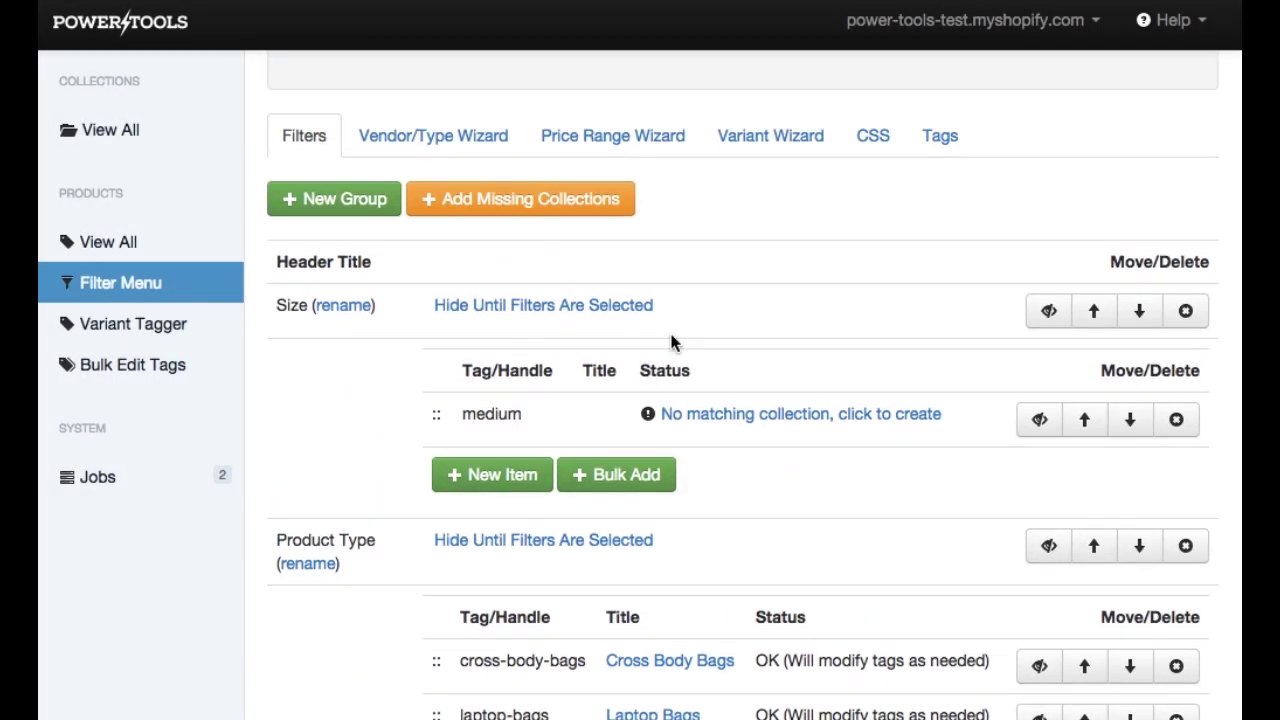
pyautogui.click(1186, 313)
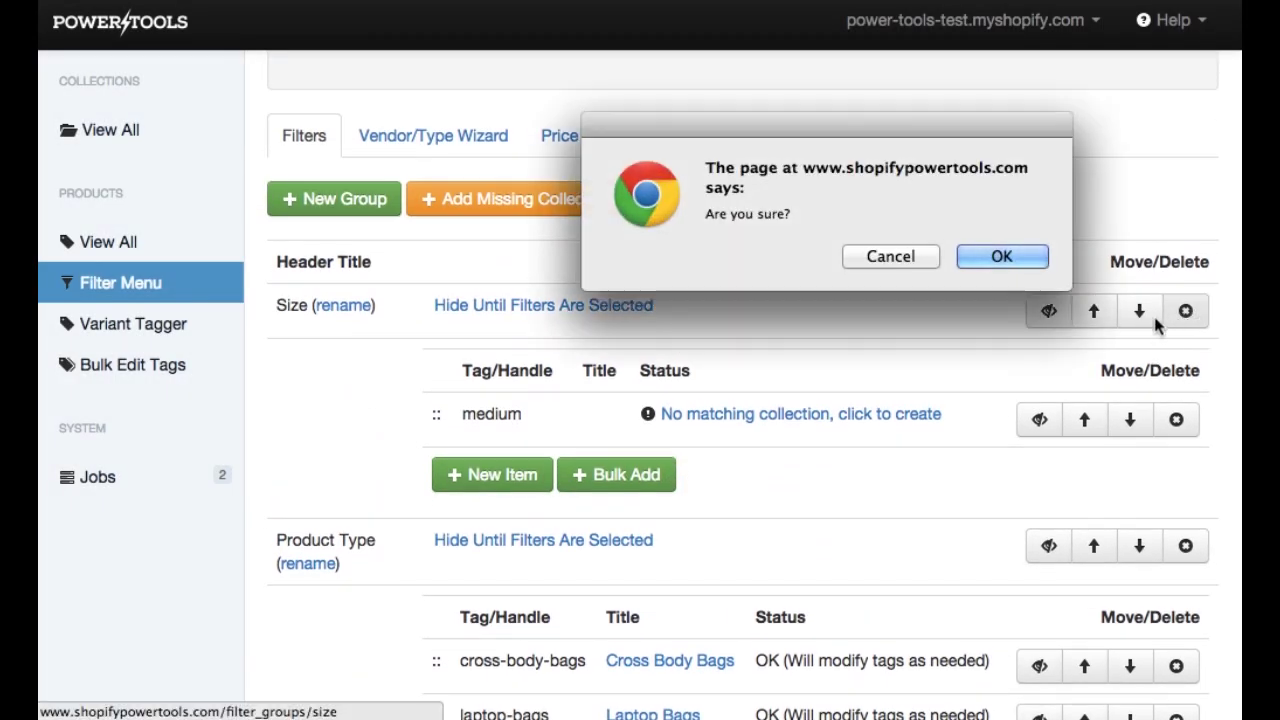
pyautogui.click(1020, 252)
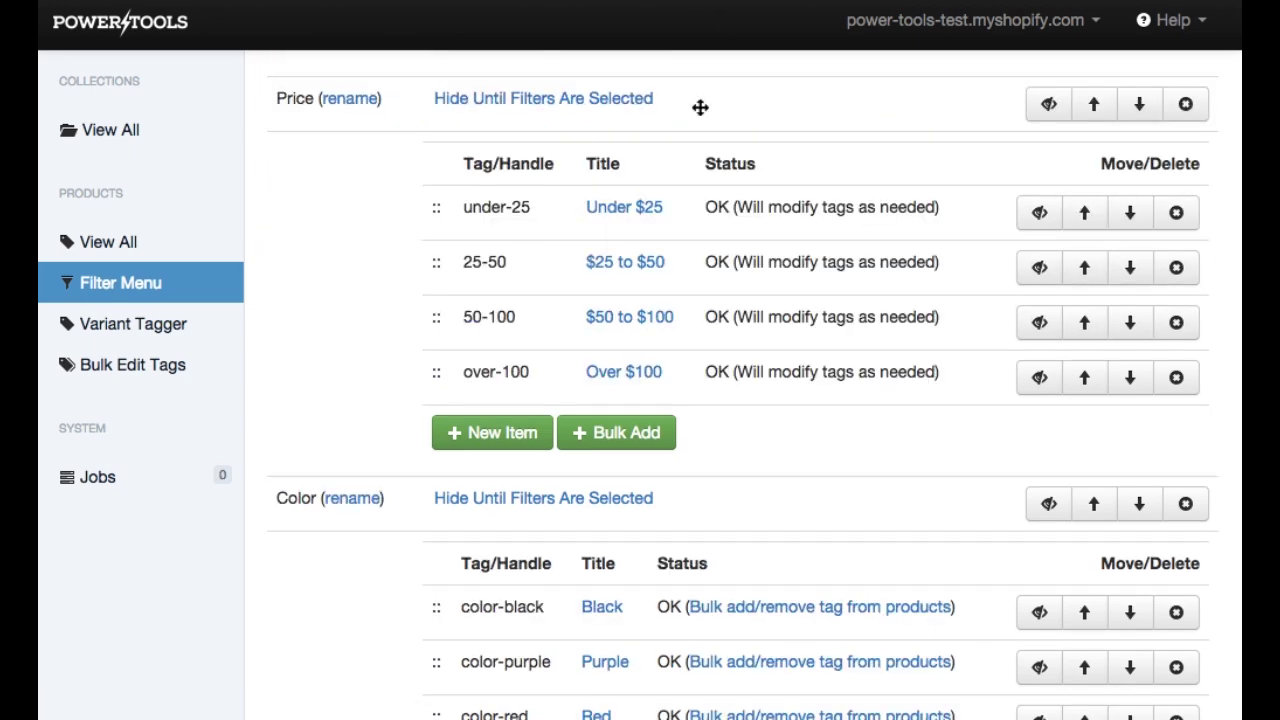
# - Hide the Color group until Cross Body Bags, Laptop Bags, Shoulder Bags or Wallets is selected, and save the condition
pyautogui.click(595, 502)
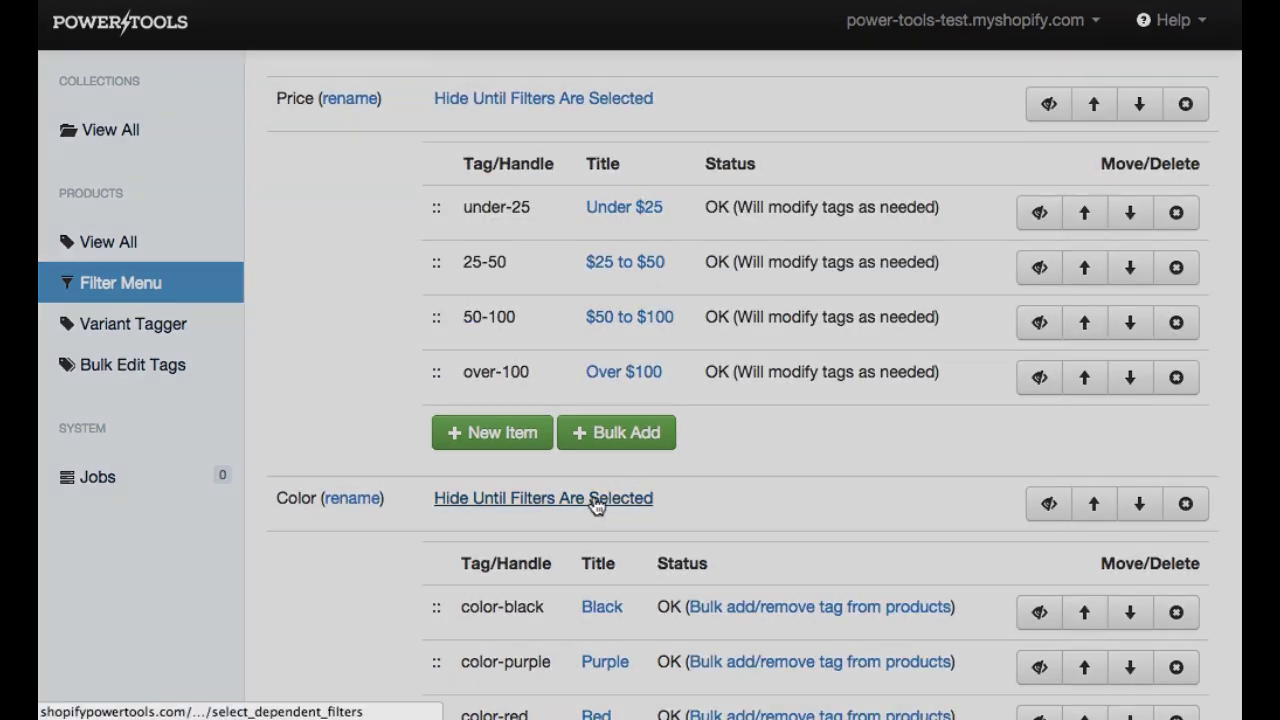
pyautogui.scroll(-3, 597, 505)
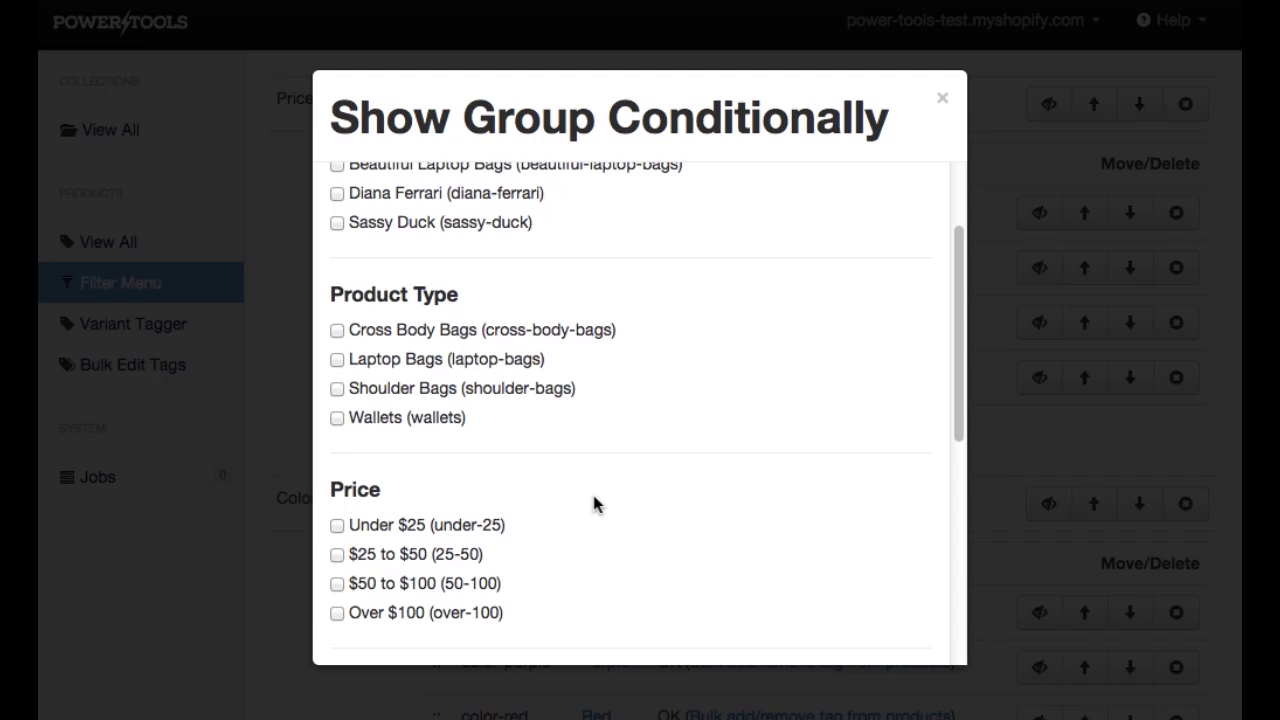
pyautogui.scroll(-2, 593, 495)
pyautogui.scroll(2, 593, 495)
pyautogui.scroll(2, 592, 504)
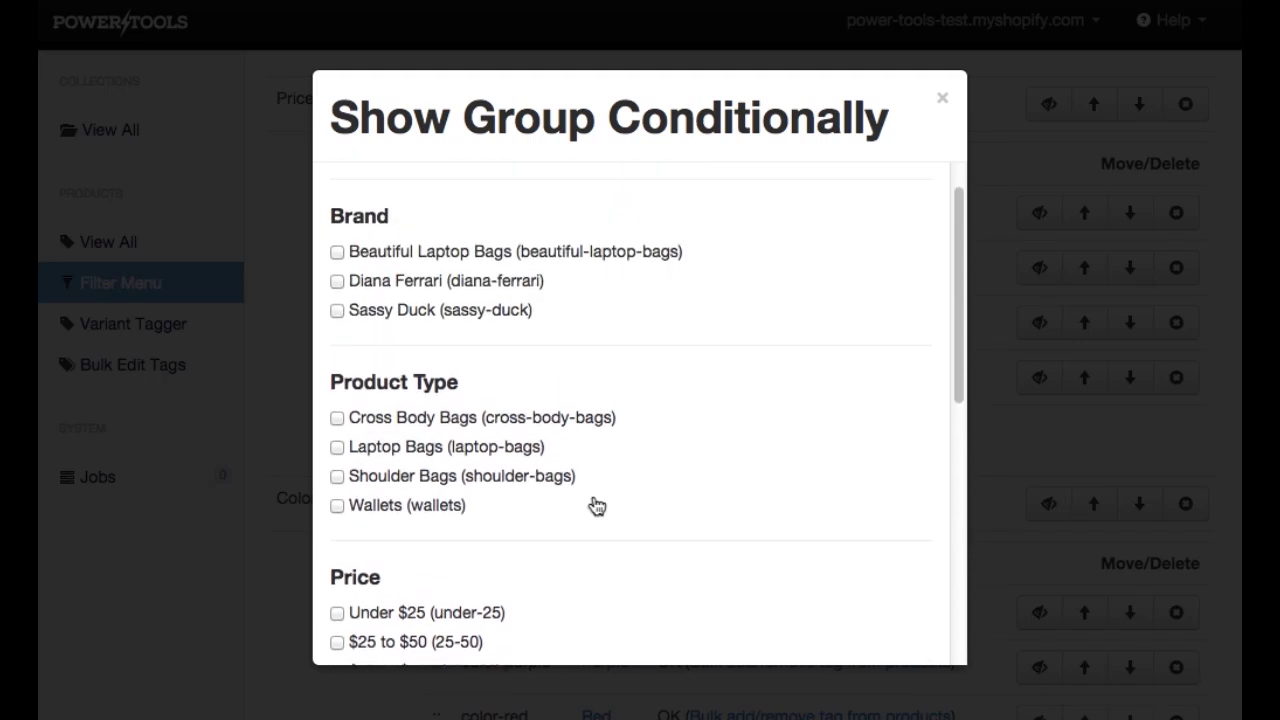
pyautogui.click(337, 417)
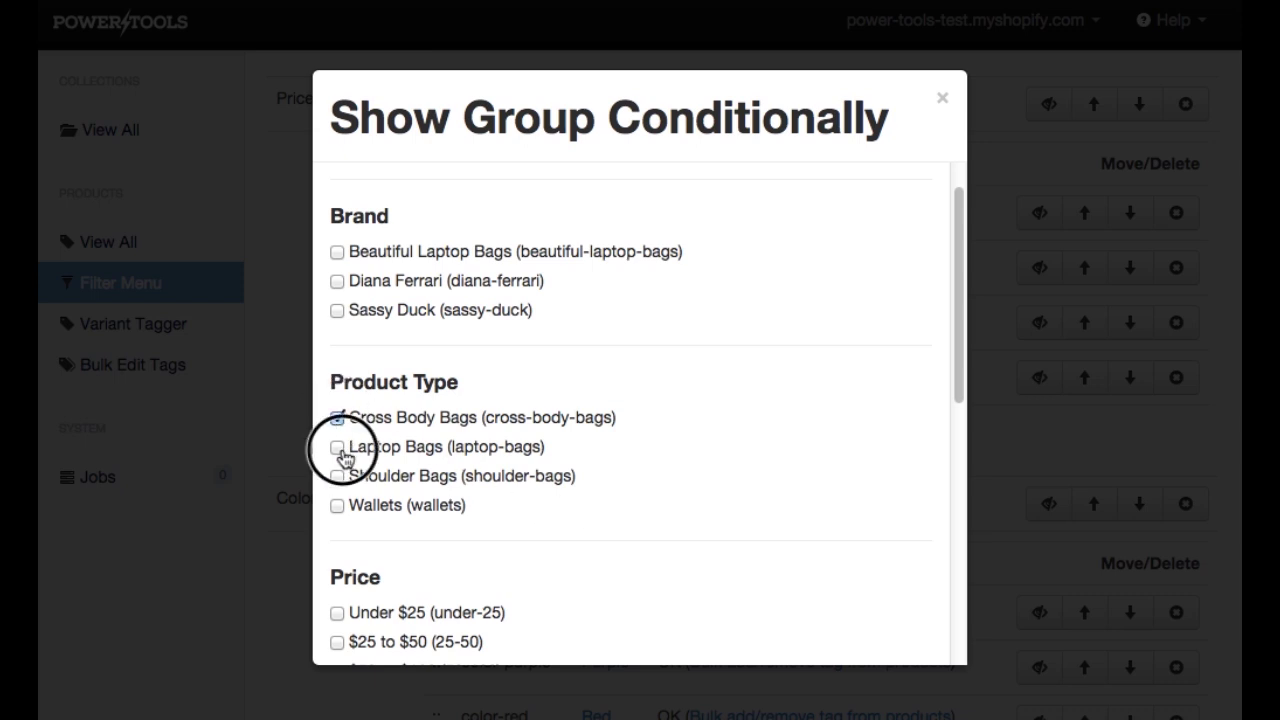
pyautogui.click(338, 449)
pyautogui.click(337, 476)
pyautogui.click(337, 505)
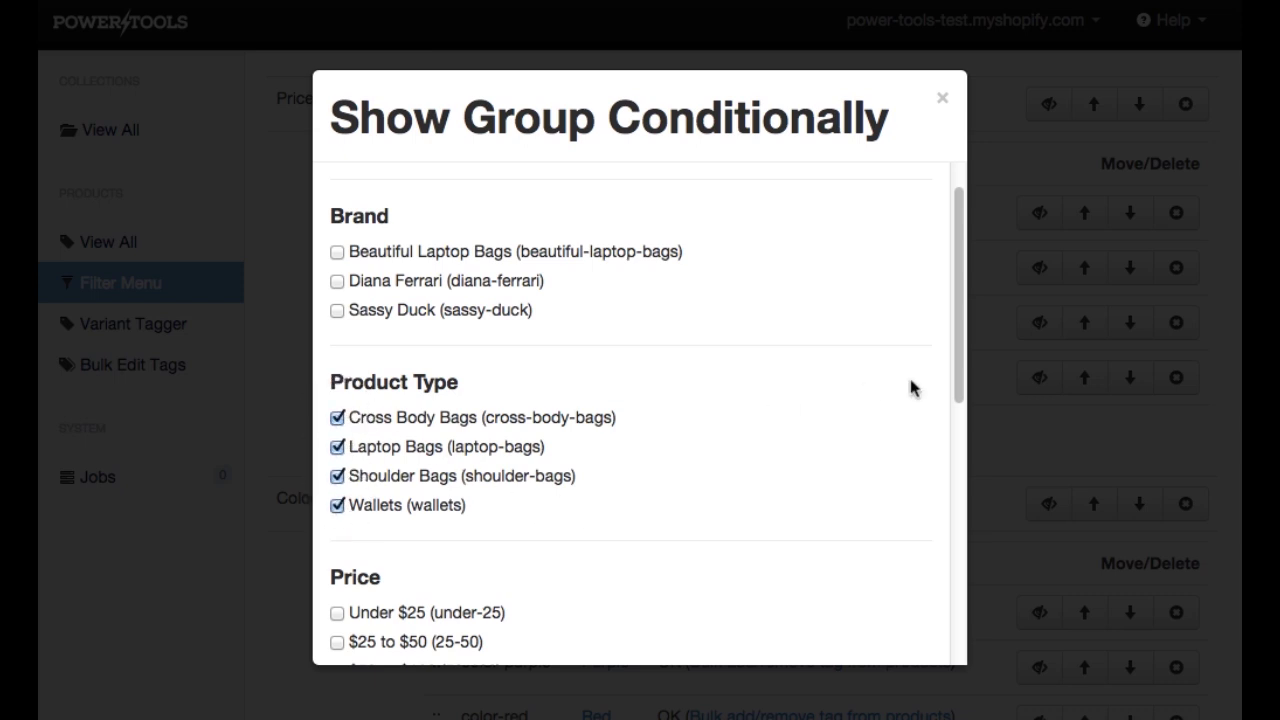
pyautogui.scroll(-5, 910, 388)
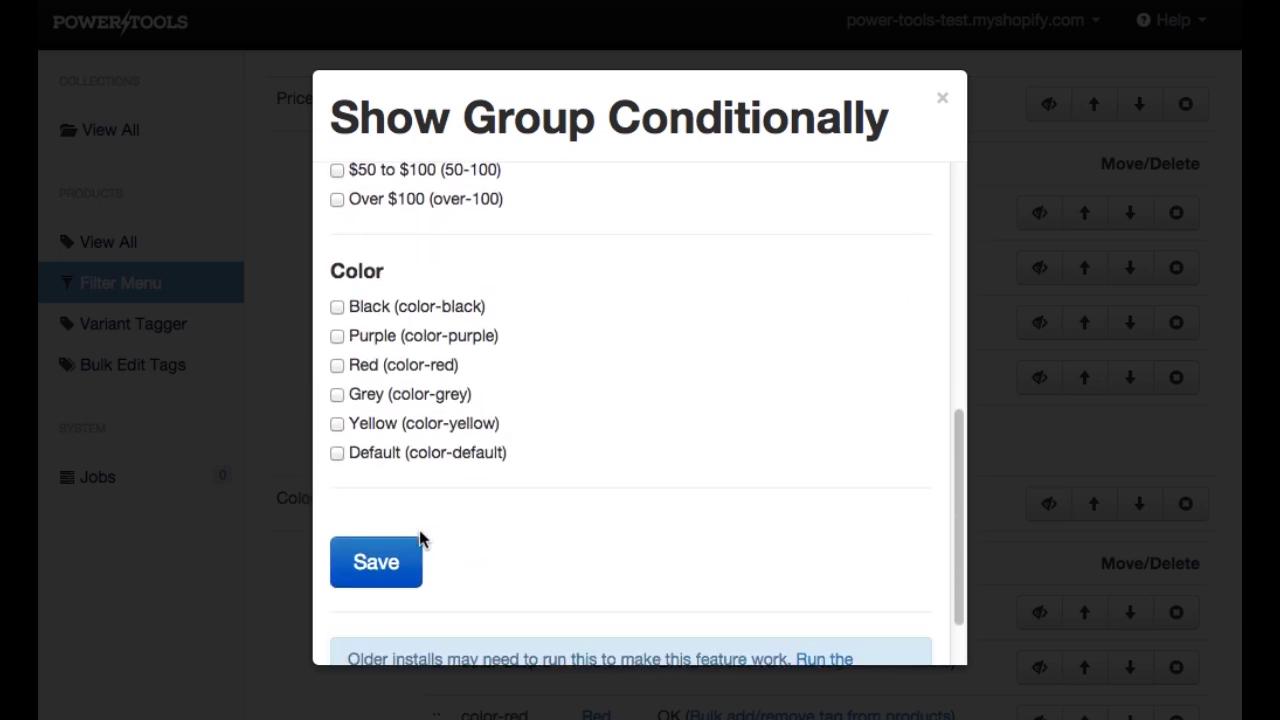
pyautogui.click(378, 568)
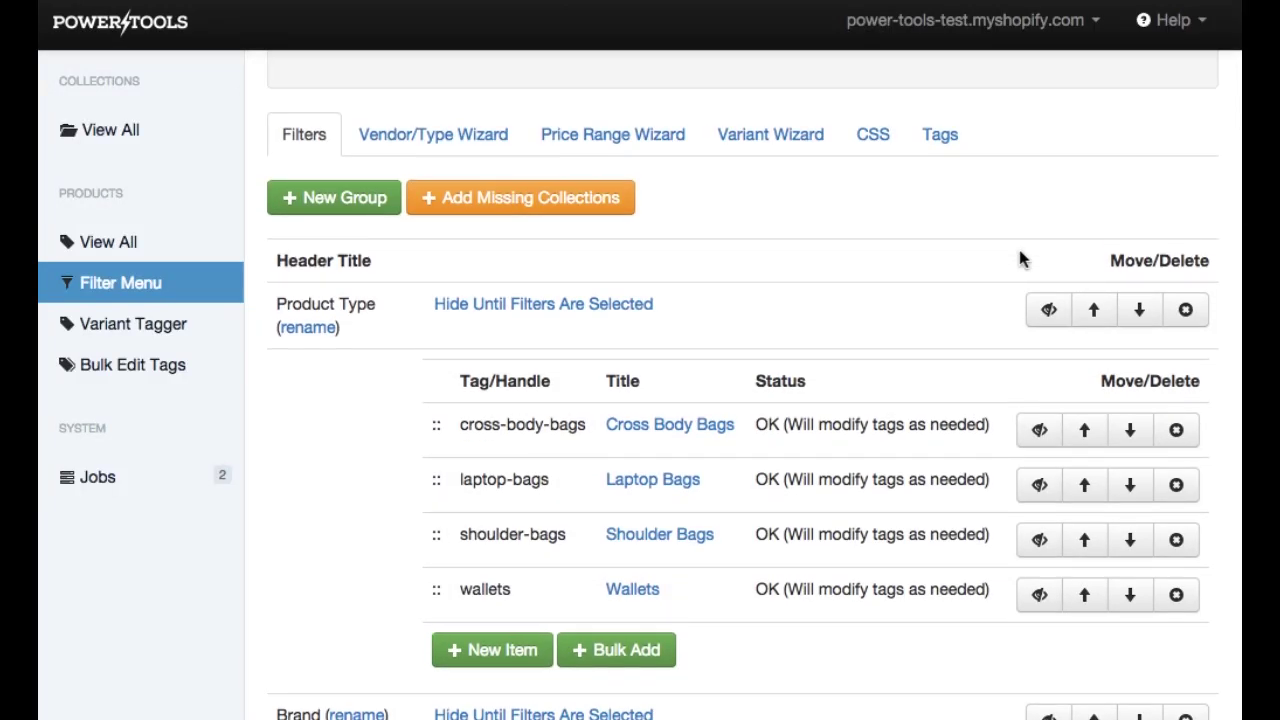
# - Save and update the filter menu, then go to the store's catalog page to view the Refine filters
pyautogui.scroll(3, 1018, 258)
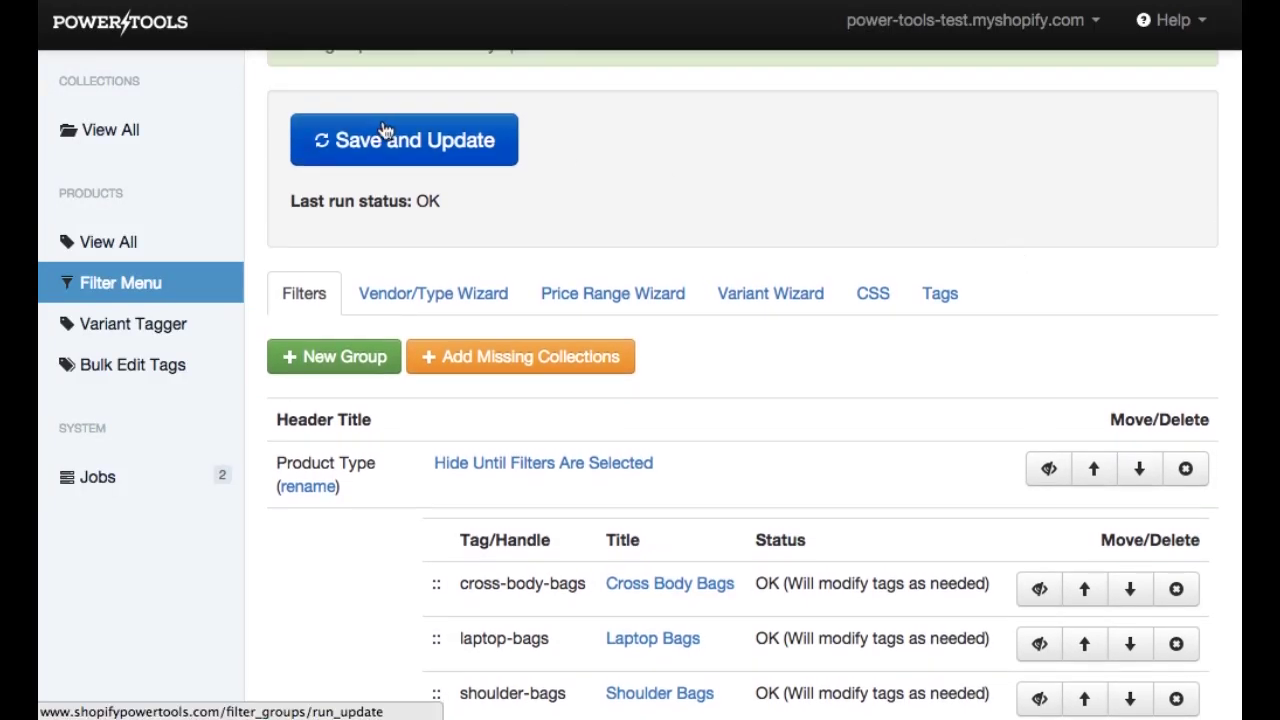
pyautogui.click(400, 127)
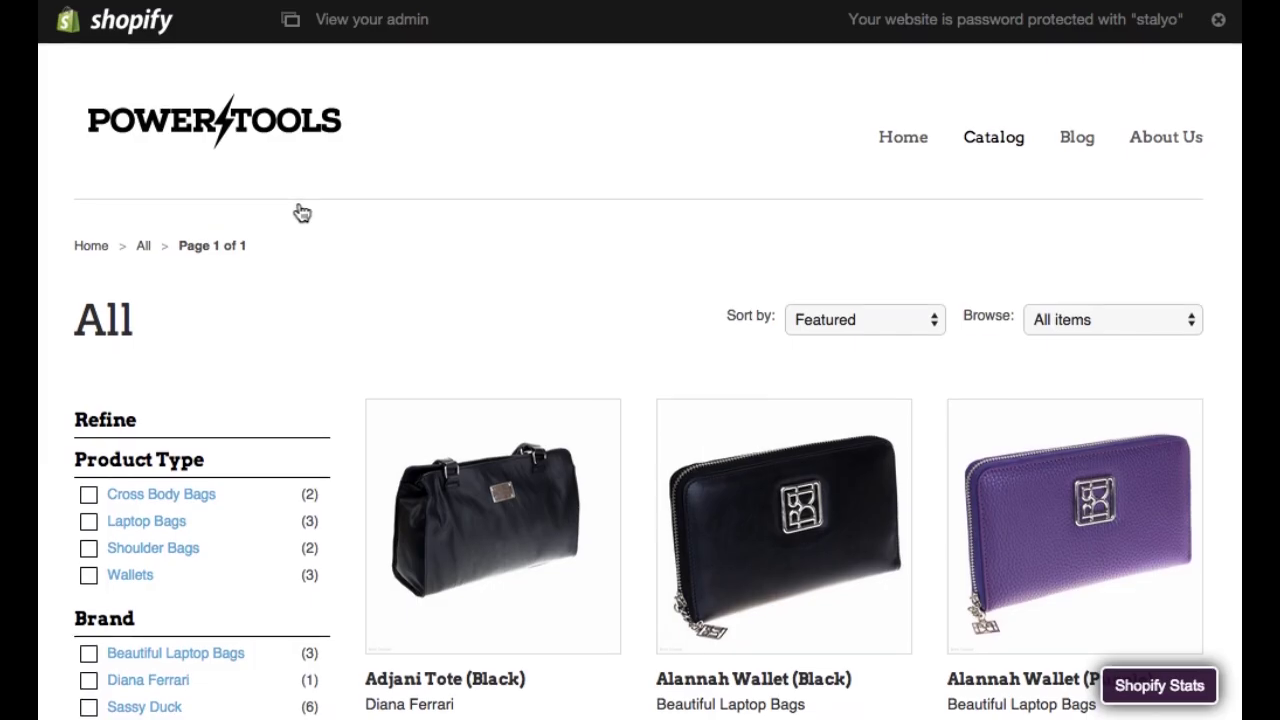
pyautogui.scroll(-2, 297, 211)
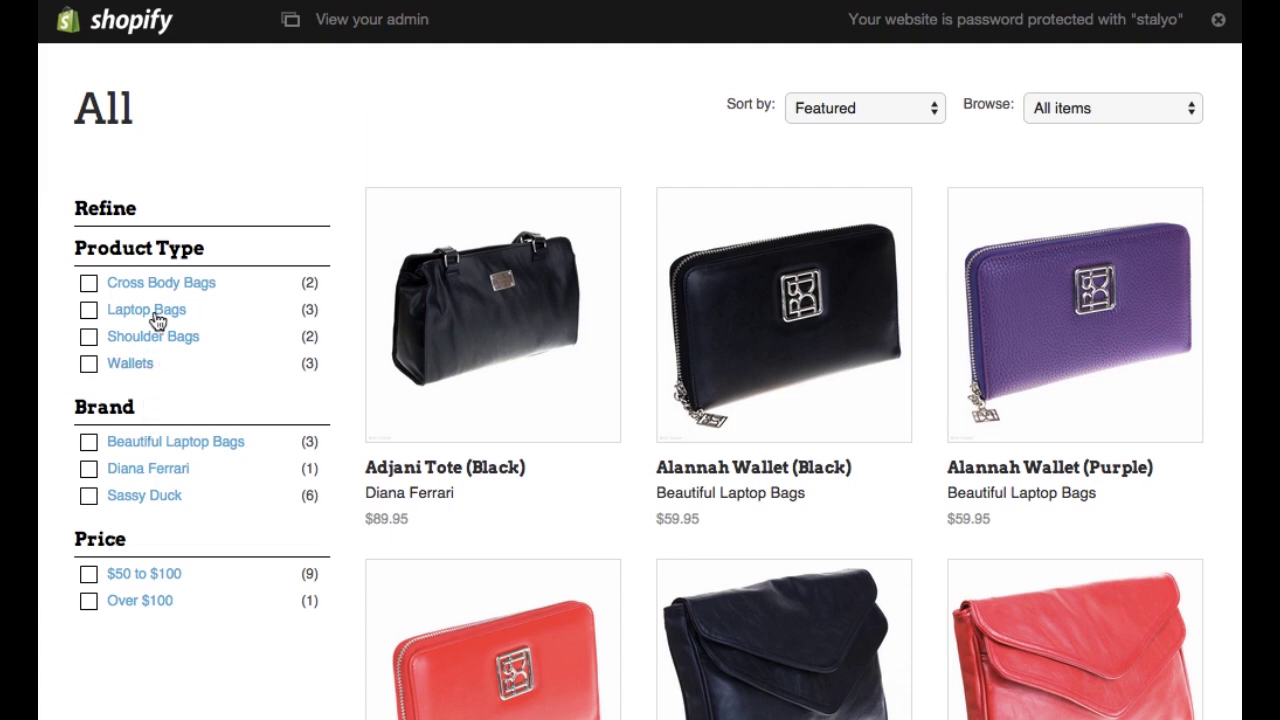
# - Test the storefront filters by refining to Wallets and the color Purple, then clear the color and return to all products
pyautogui.click(140, 366)
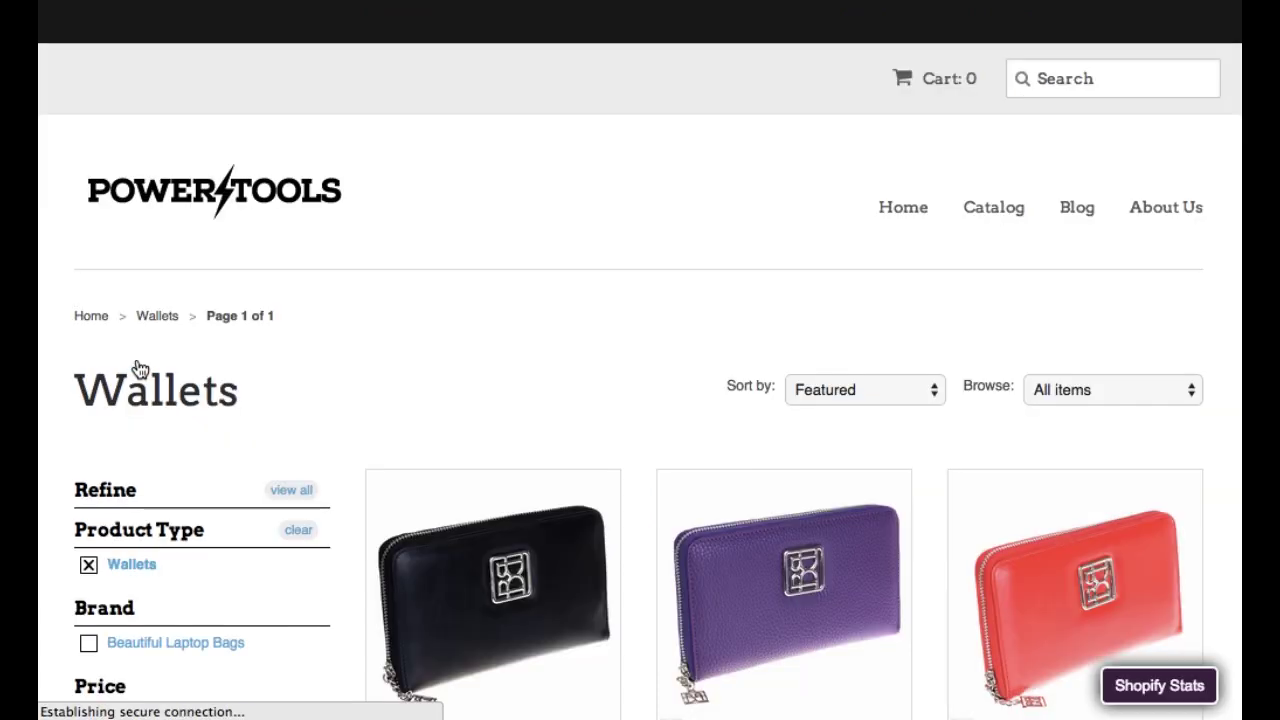
pyautogui.scroll(-3, 137, 366)
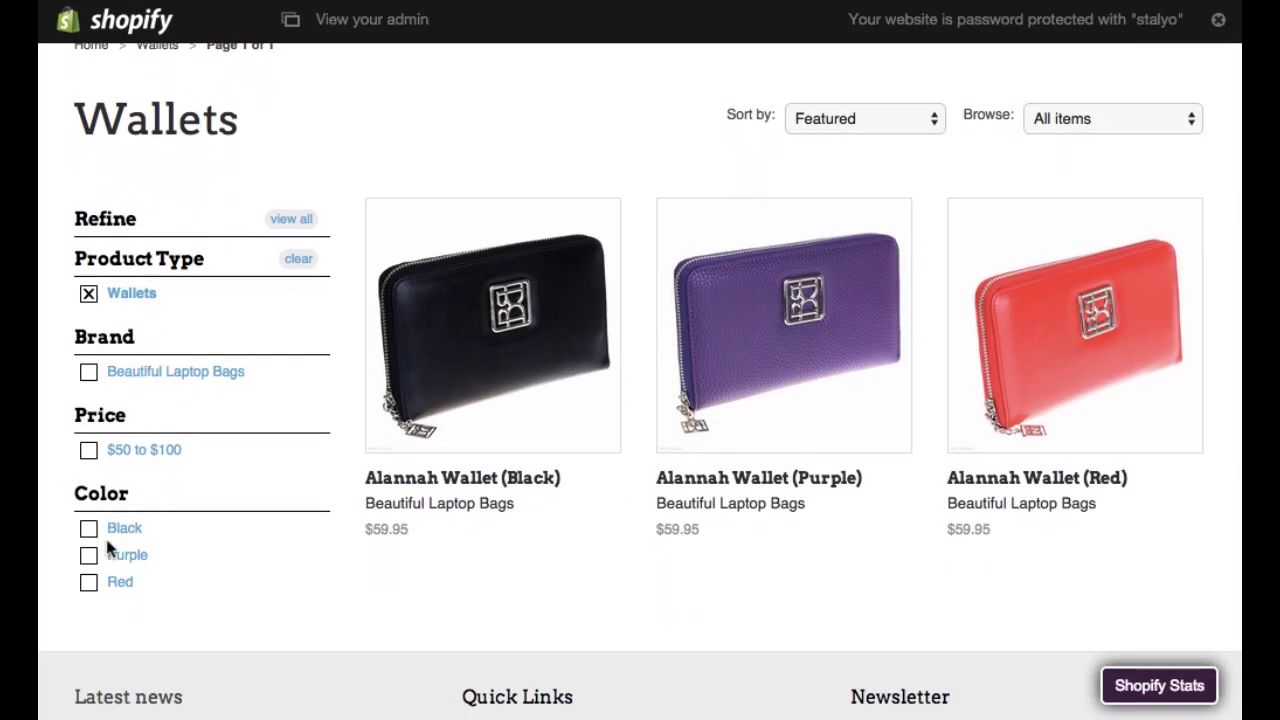
pyautogui.click(127, 555)
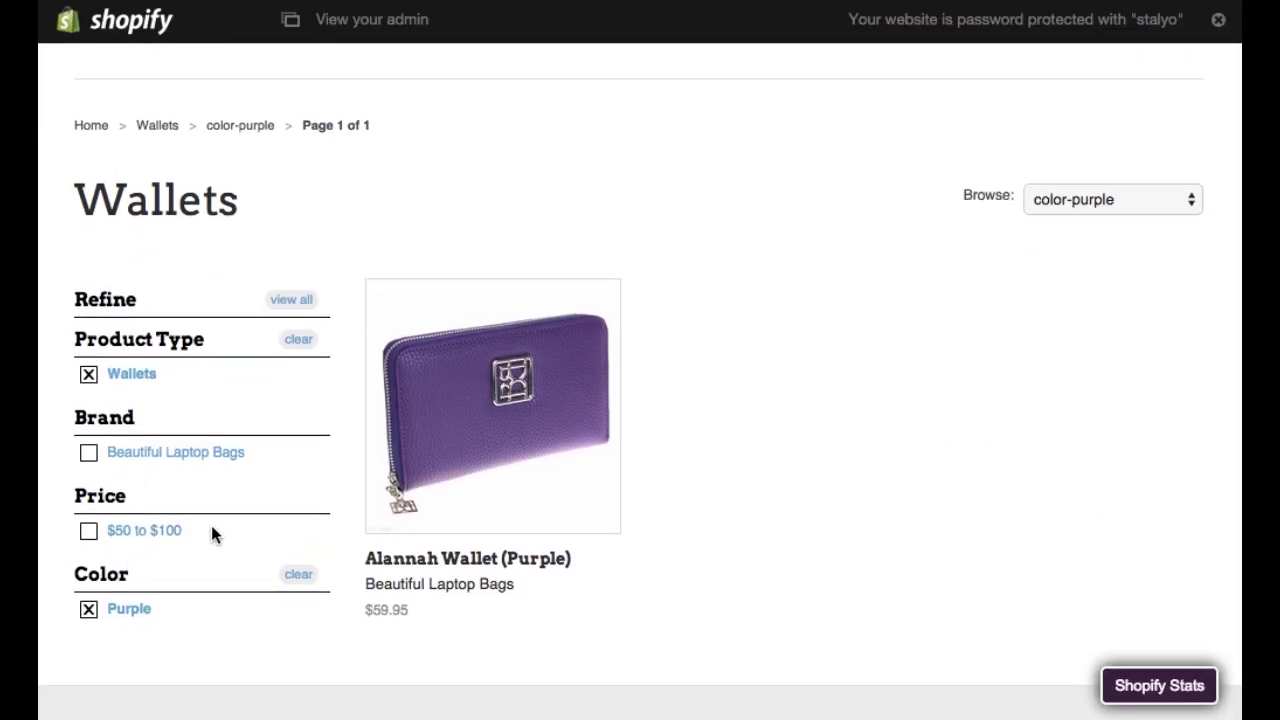
pyautogui.click(298, 576)
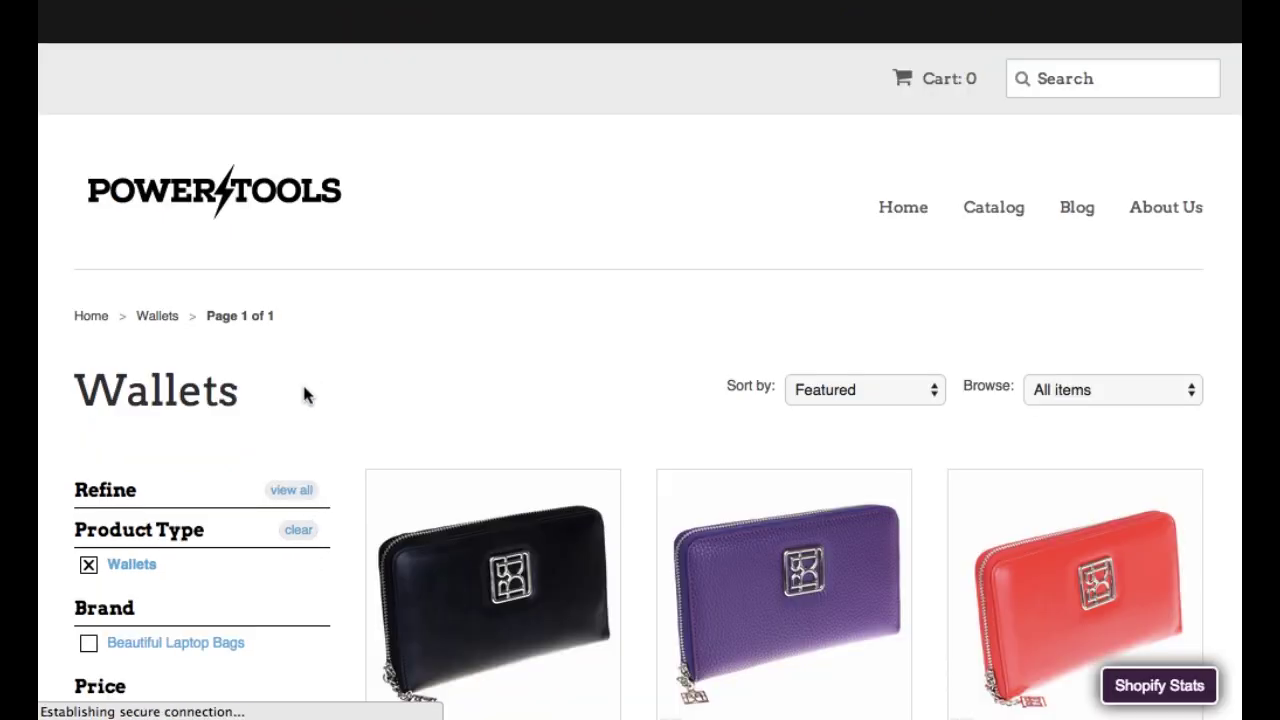
pyautogui.click(291, 490)
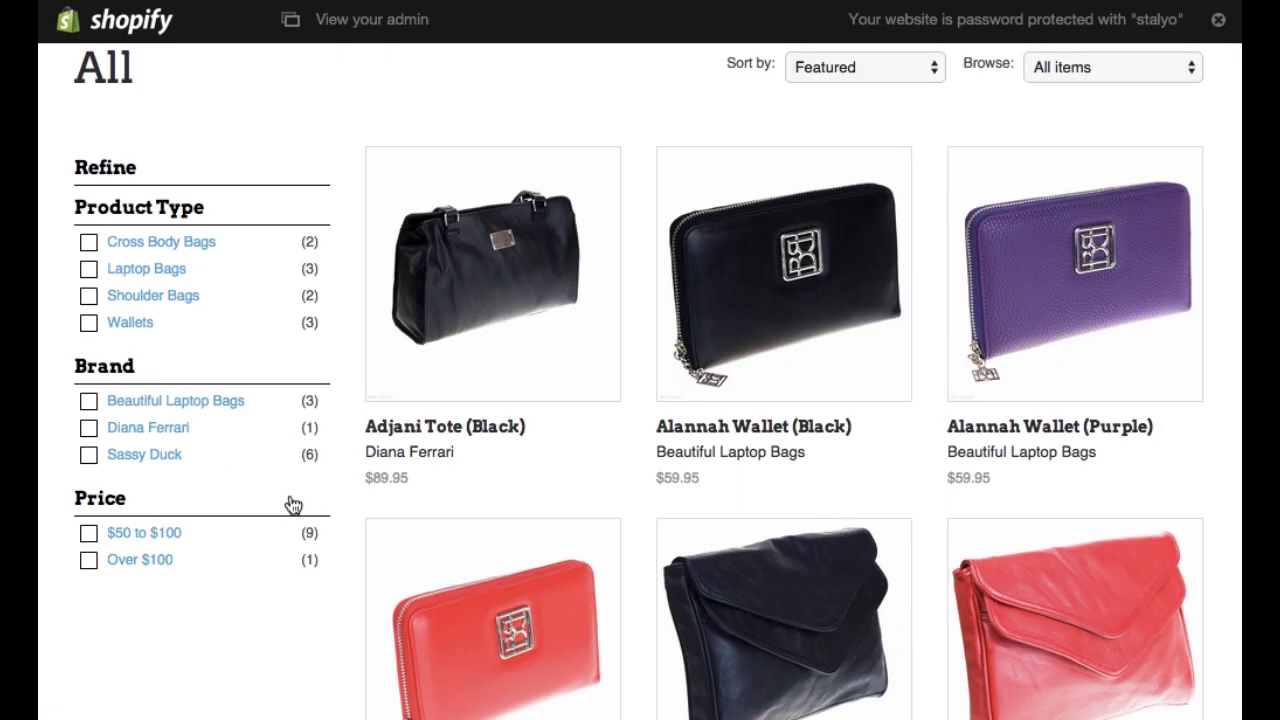